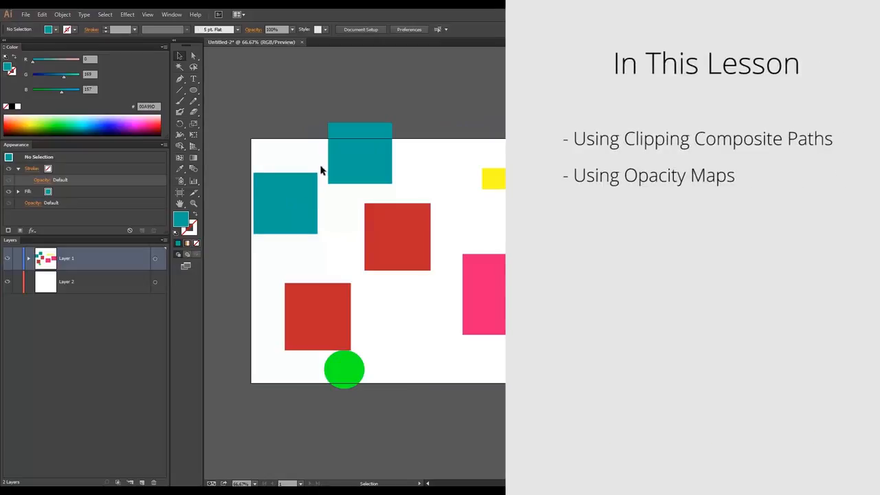
# Move one teal square to the artboard's upper-left corner and centre the other, shrunk to about 117 by 112 px, on it.
pyautogui.moveTo(287, 205); pyautogui.dragTo(291, 176)
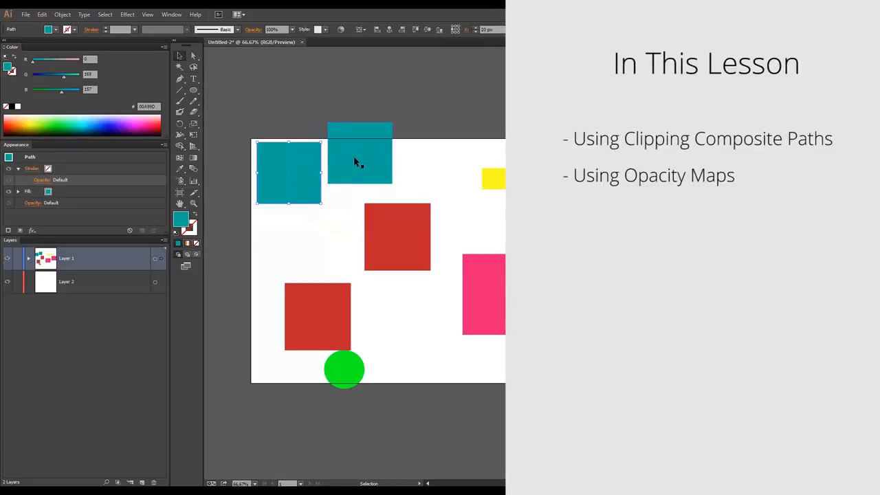
pyautogui.click(379, 165)
pyautogui.moveTo(390, 128); pyautogui.dragTo(290, 168)
# Fill the smaller square with magenta and send the large teal square to the back.
pyautogui.click(808, 319)
pyautogui.click(334, 153)
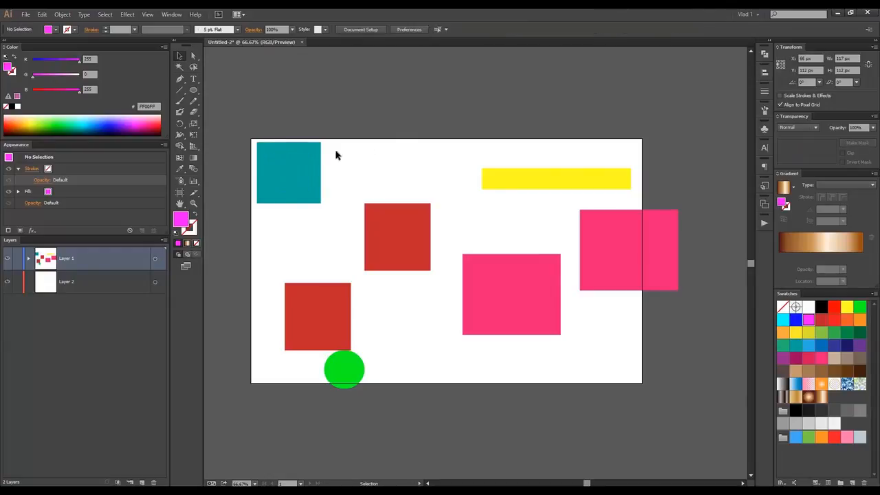
pyautogui.click(292, 165)
pyautogui.hotkey('ctrl', '[')
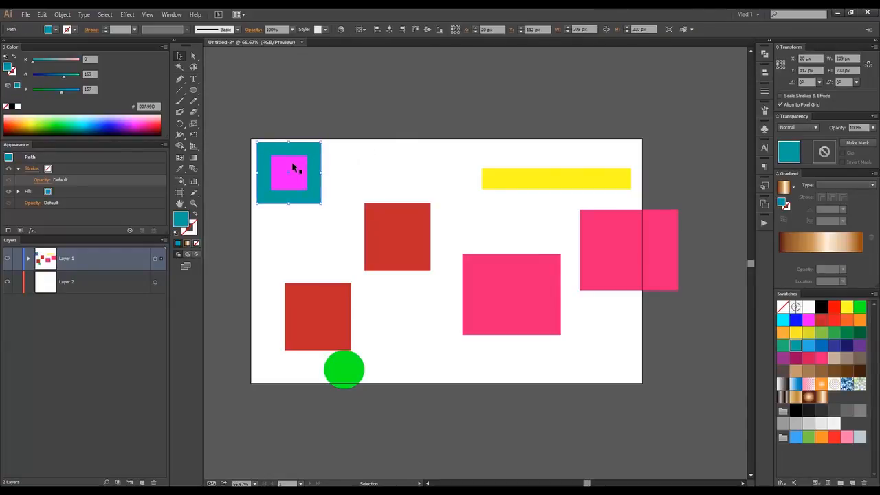
pyautogui.rightClick(314, 155)
pyautogui.moveTo(367, 295)
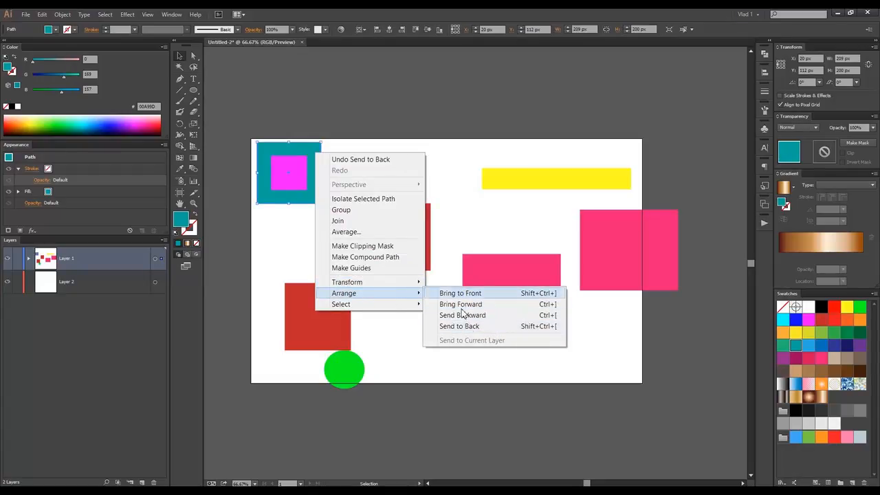
pyautogui.click(454, 111)
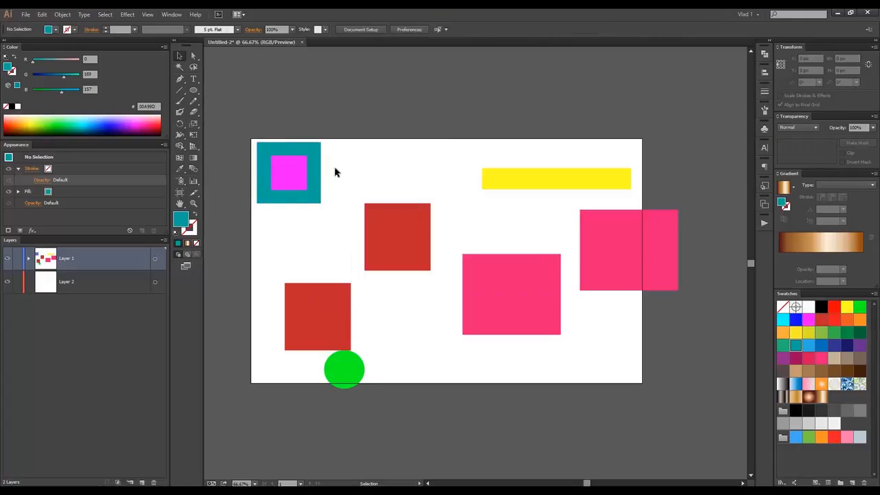
# Combine the magenta square and the teal square around it into a compound path.
pyautogui.click(285, 165)
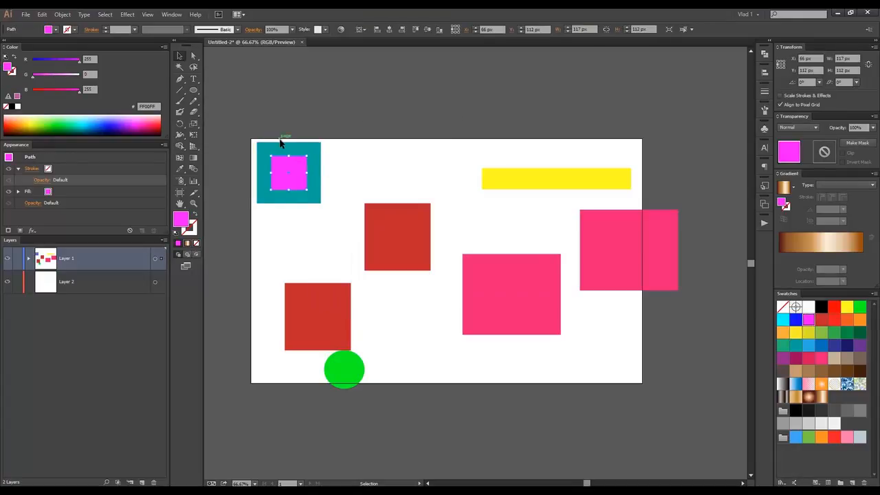
pyautogui.click(249, 130)
pyautogui.moveTo(249, 129); pyautogui.dragTo(318, 186)
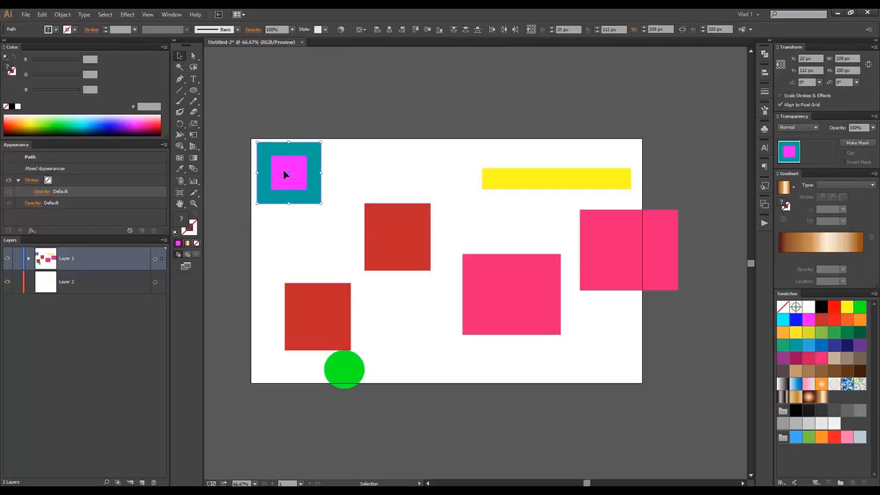
pyautogui.rightClick(285, 174)
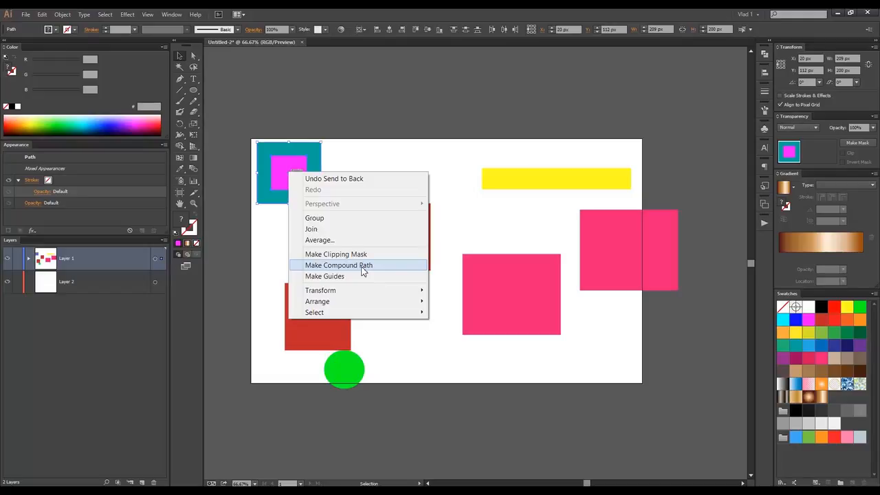
pyautogui.click(230, 154)
pyautogui.moveTo(250, 129); pyautogui.dragTo(301, 202)
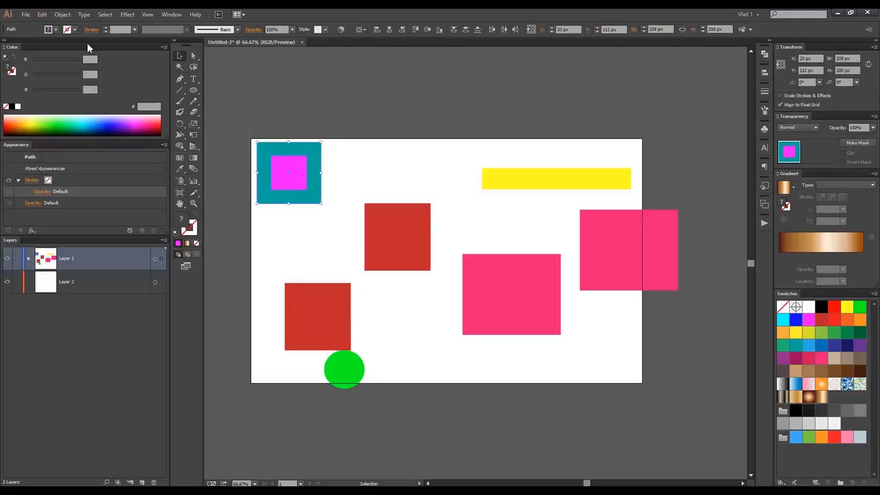
pyautogui.click(62, 14)
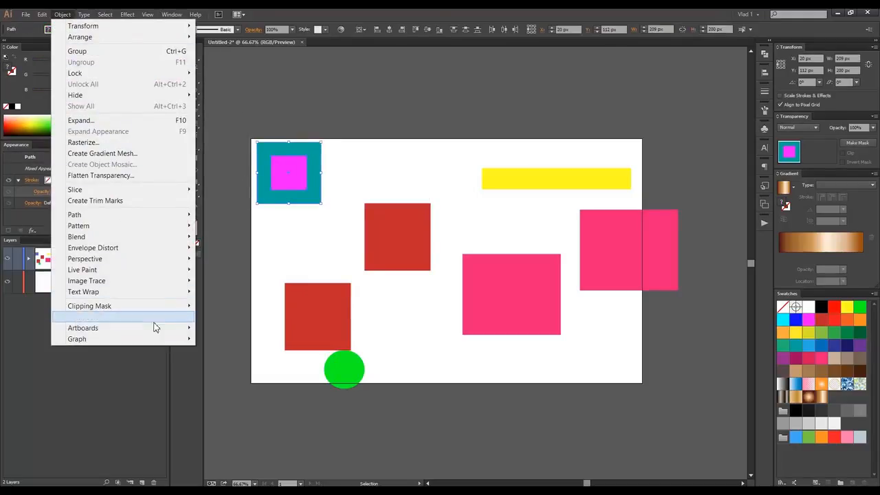
pyautogui.moveTo(178, 318)
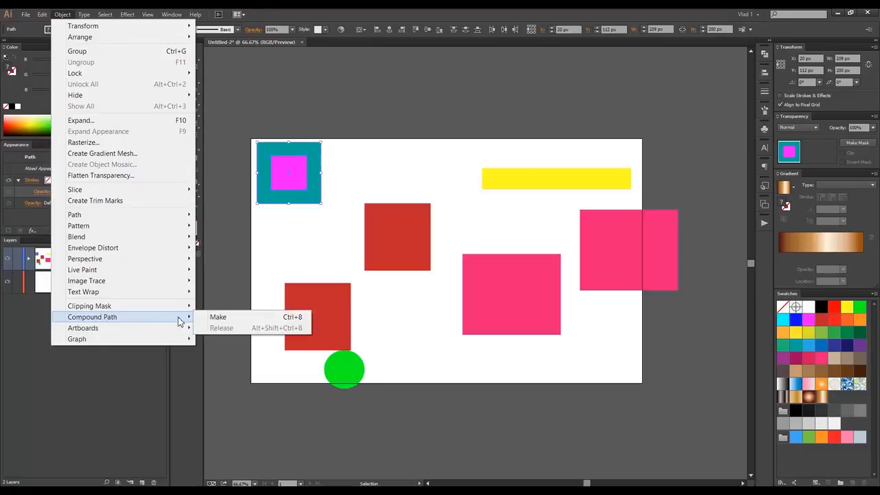
pyautogui.click(222, 320)
pyautogui.click(300, 220)
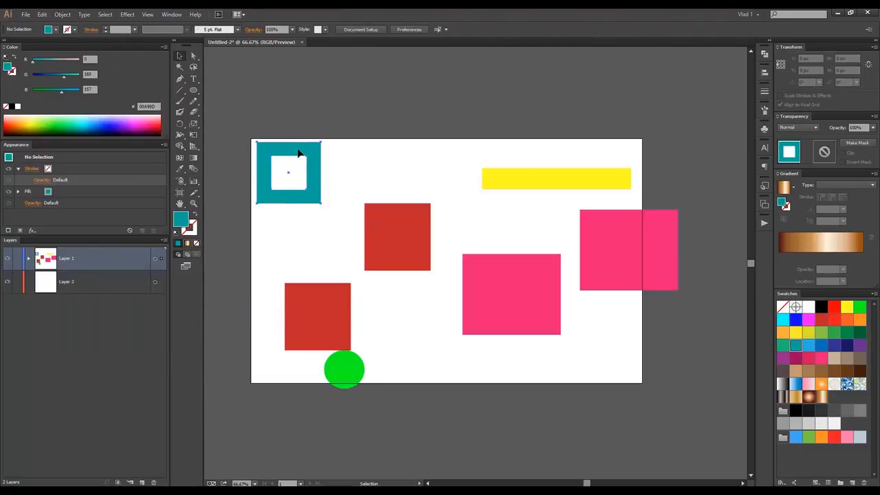
pyautogui.click(299, 152)
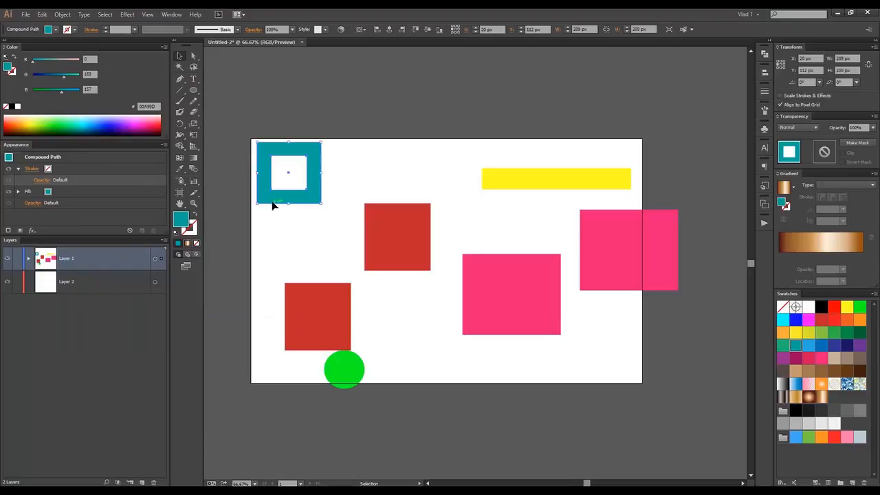
pyautogui.click(406, 153)
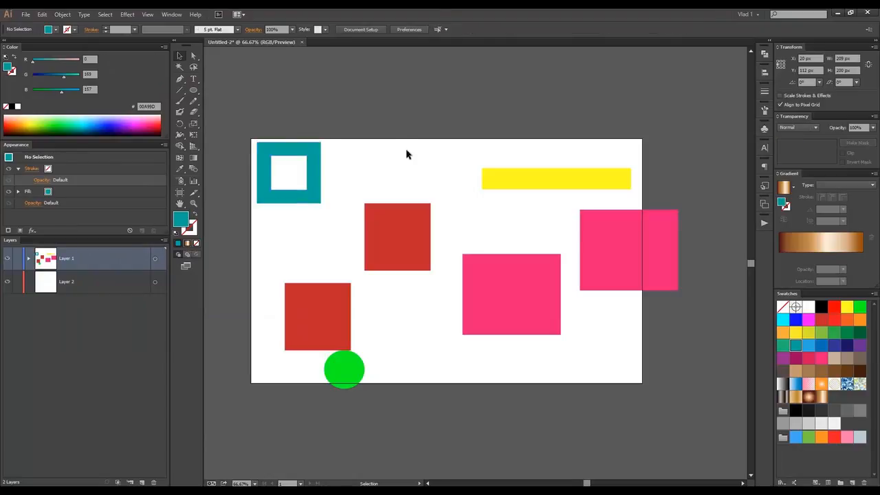
# Isolate the teal compound path, lower the inner cut-out's top edge to about half its height, and exit isolation mode.
pyautogui.click(269, 178)
pyautogui.rightClick(268, 169)
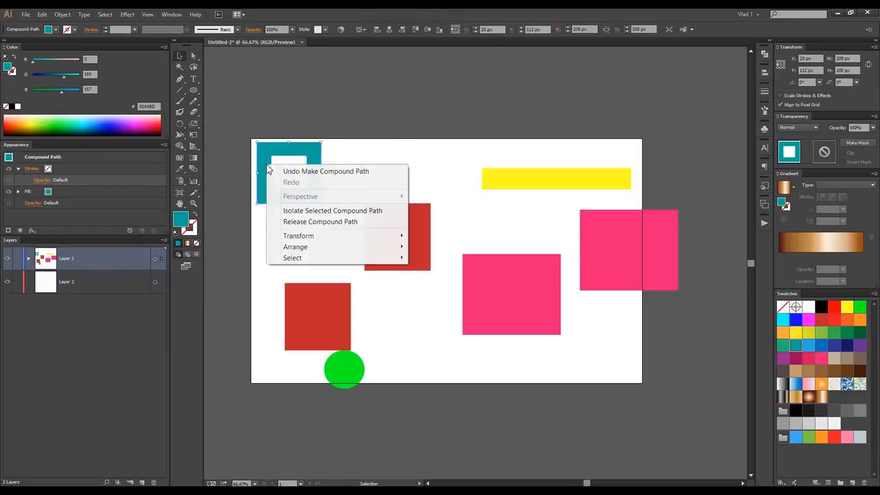
pyautogui.click(309, 211)
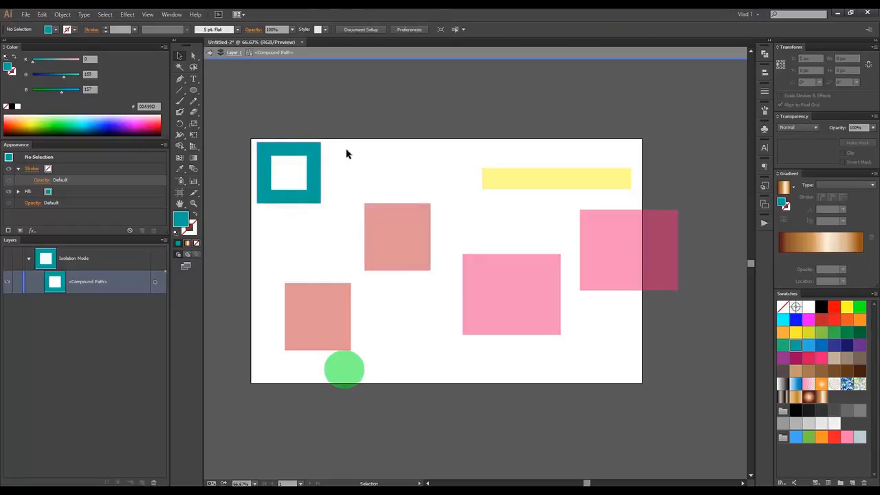
pyautogui.click(291, 158)
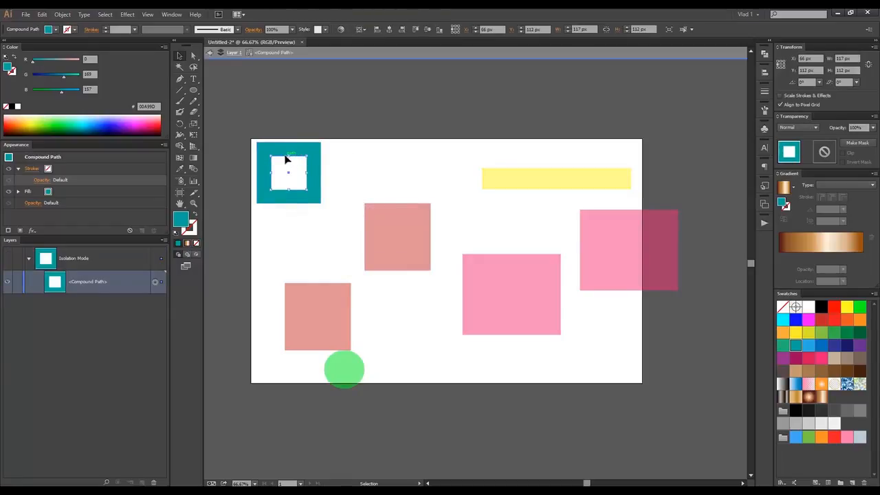
pyautogui.moveTo(290, 162); pyautogui.dragTo(290, 173)
pyautogui.click(323, 135)
pyautogui.click(210, 52)
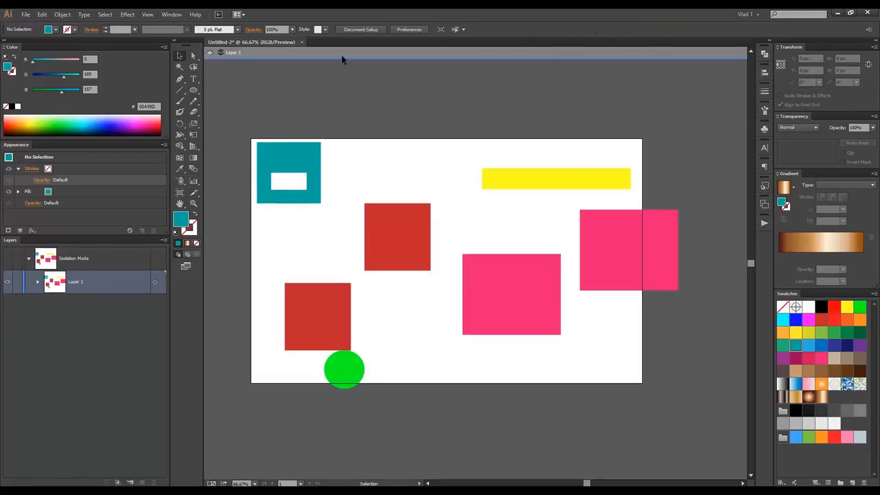
pyautogui.click(210, 53)
pyautogui.click(766, 55)
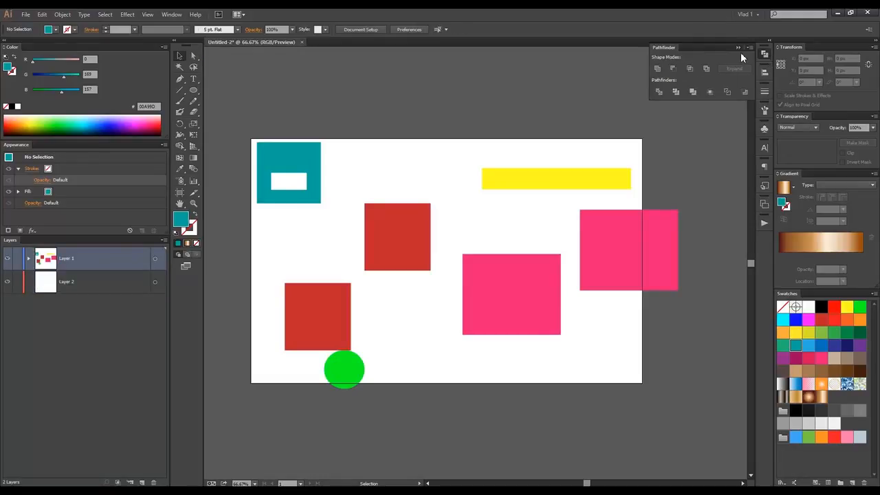
pyautogui.click(738, 47)
pyautogui.click(301, 145)
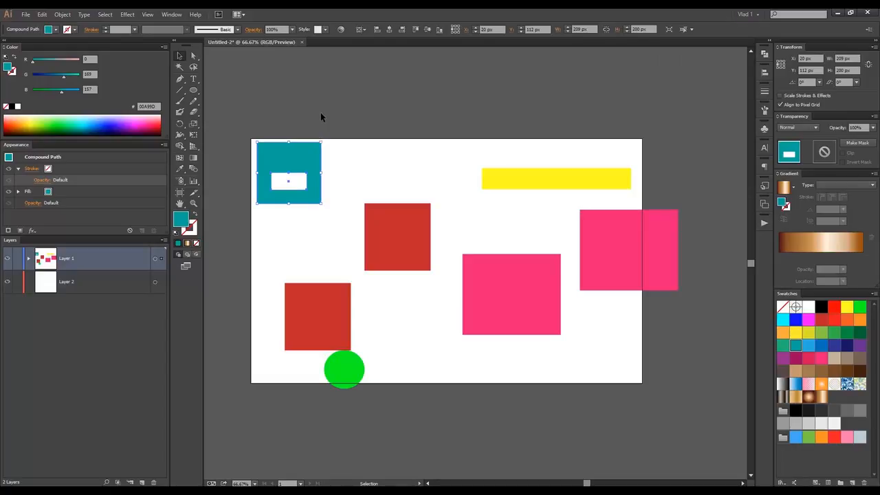
pyautogui.click(320, 115)
pyautogui.moveTo(324, 134)
pyautogui.mouseDown()
pyautogui.moveTo(321, 152)
pyautogui.moveTo(315, 140)
pyautogui.moveTo(322, 137)
pyautogui.mouseUp()
# Fill the upper red square with the brown copper-style linear gradient.
pyautogui.click(406, 222)
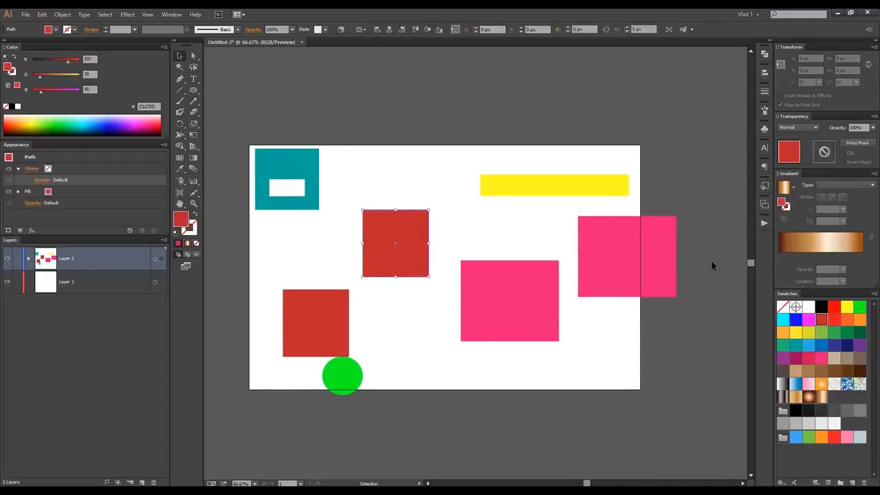
pyautogui.click(783, 190)
pyautogui.click(436, 189)
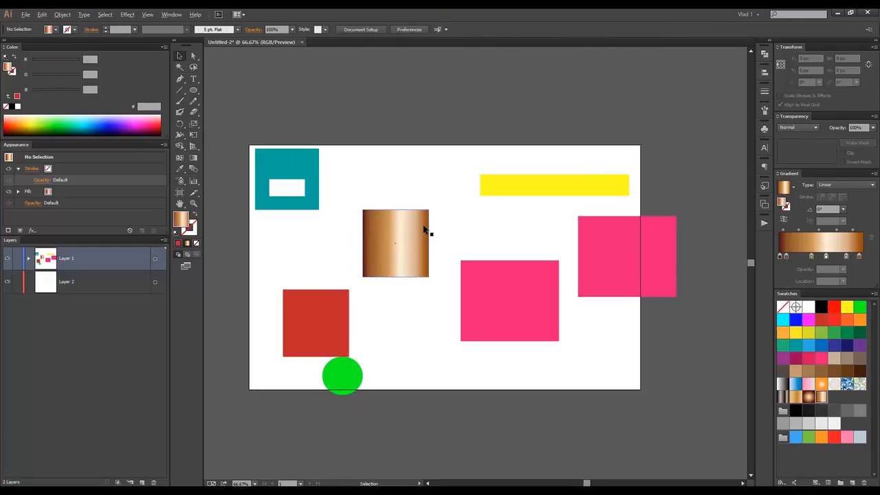
# Set the gradient type of the brown gradient square to Radial.
pyautogui.scroll(2, 434, 221)
pyautogui.scroll(-2, 451, 218)
pyautogui.scroll(1, 444, 194)
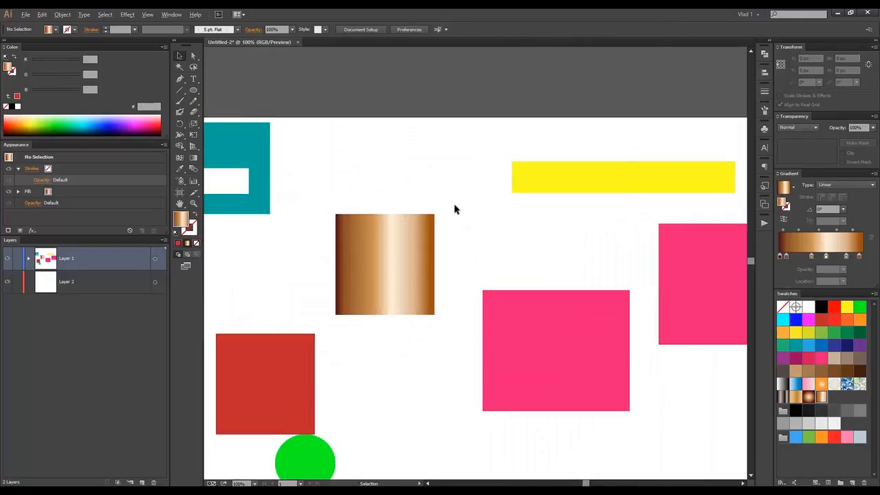
pyautogui.scroll(-1, 454, 209)
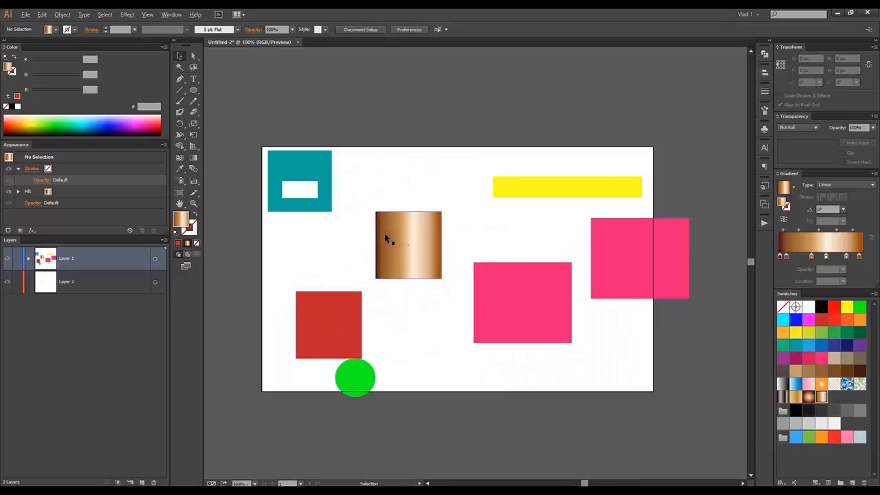
pyautogui.click(385, 237)
pyautogui.scroll(1, 385, 238)
pyautogui.click(838, 184)
pyautogui.click(840, 201)
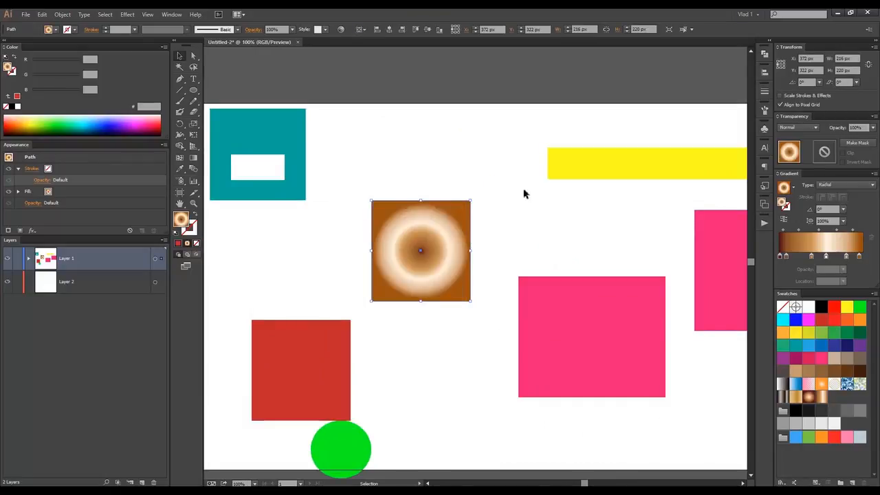
pyautogui.click(481, 170)
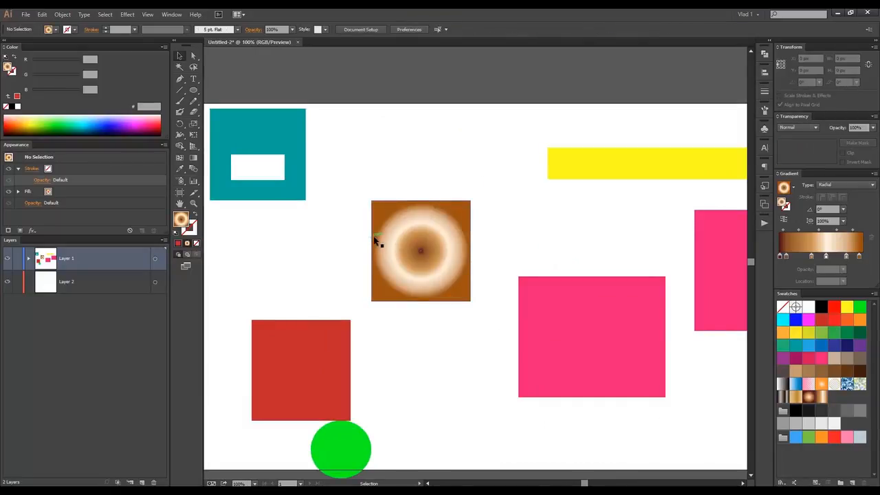
# Position the yellow bar across the middle of the gradient square, extending past both sides, and bring it to the front.
pyautogui.moveTo(601, 167); pyautogui.dragTo(423, 249)
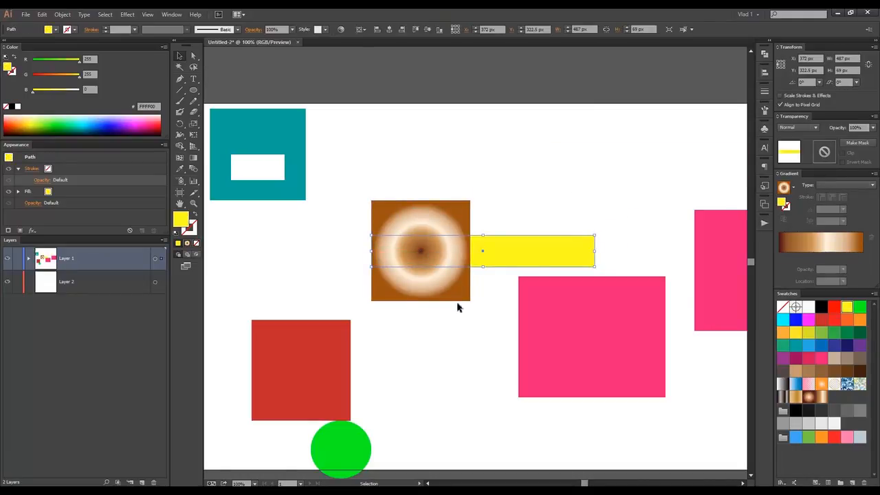
pyautogui.rightClick(521, 238)
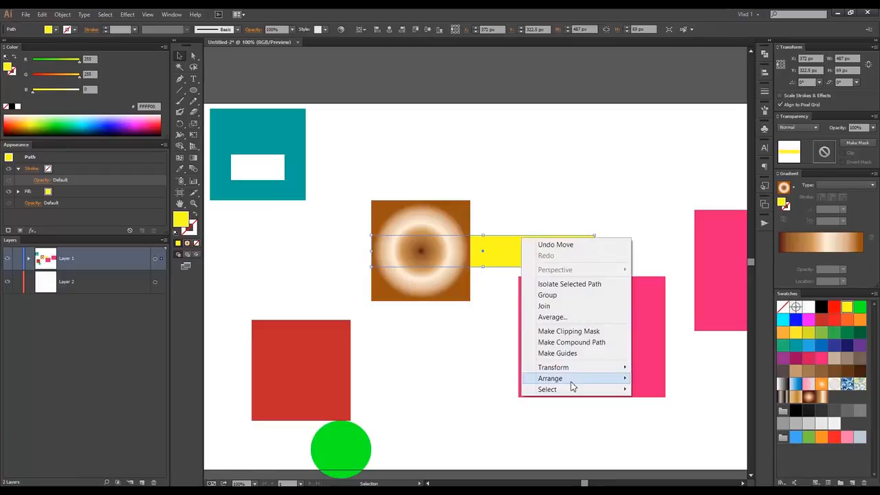
pyautogui.moveTo(574, 378)
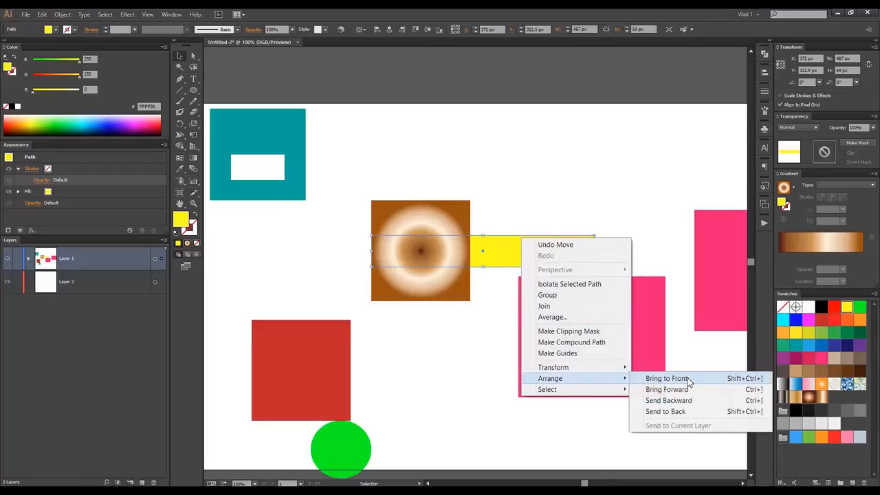
pyautogui.click(666, 379)
pyautogui.click(523, 177)
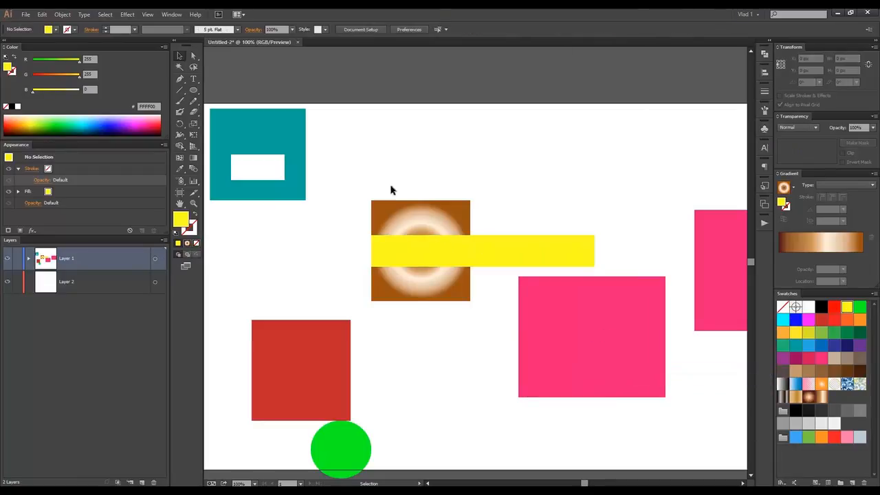
pyautogui.moveTo(456, 255); pyautogui.dragTo(433, 255)
pyautogui.click(472, 204)
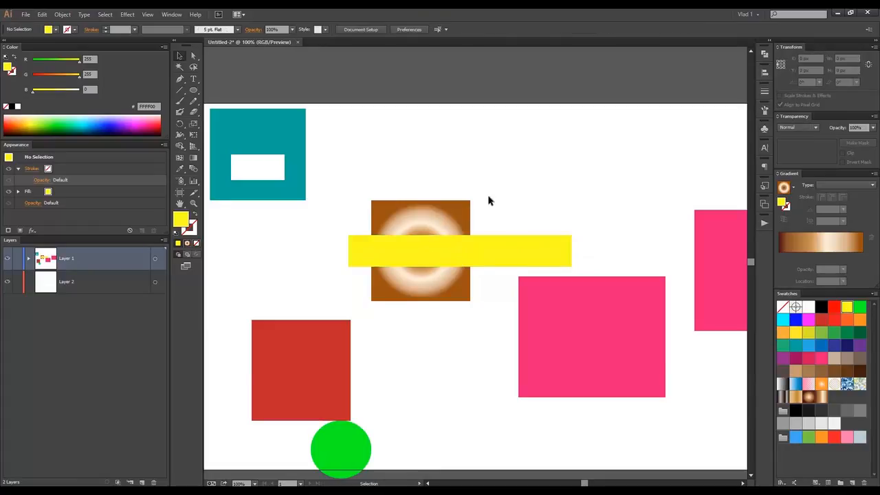
# Make a clipping mask from the yellow bar and the radial gradient square beneath it.
pyautogui.moveTo(356, 166); pyautogui.dragTo(481, 328)
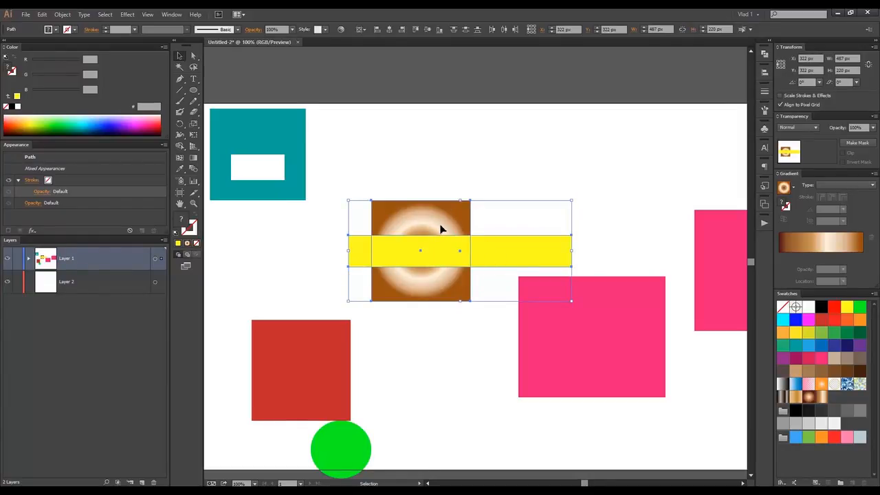
pyautogui.rightClick(406, 257)
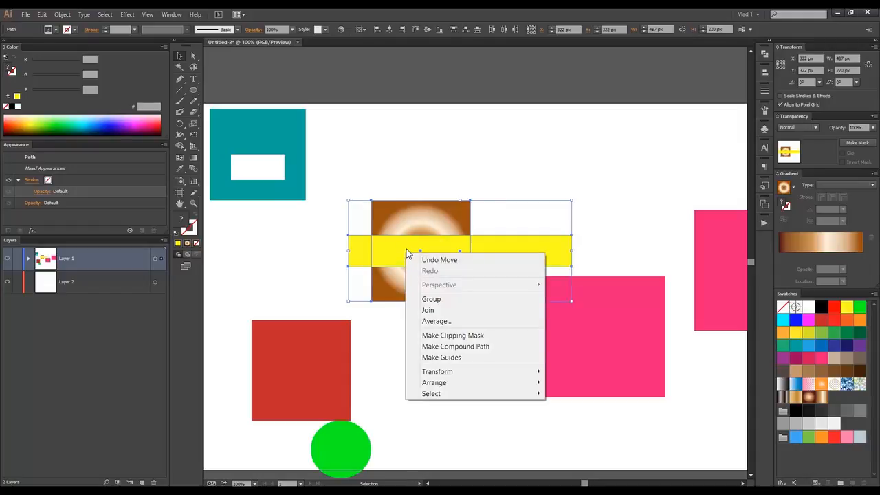
pyautogui.click(458, 335)
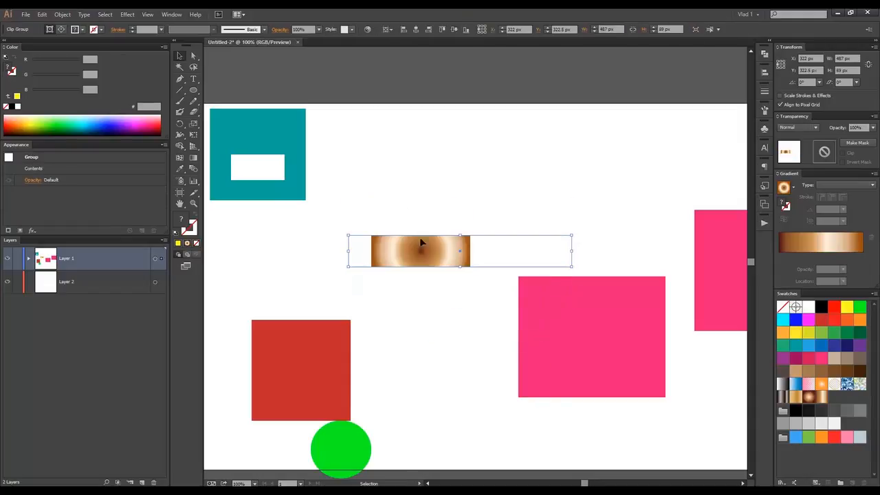
pyautogui.click(402, 200)
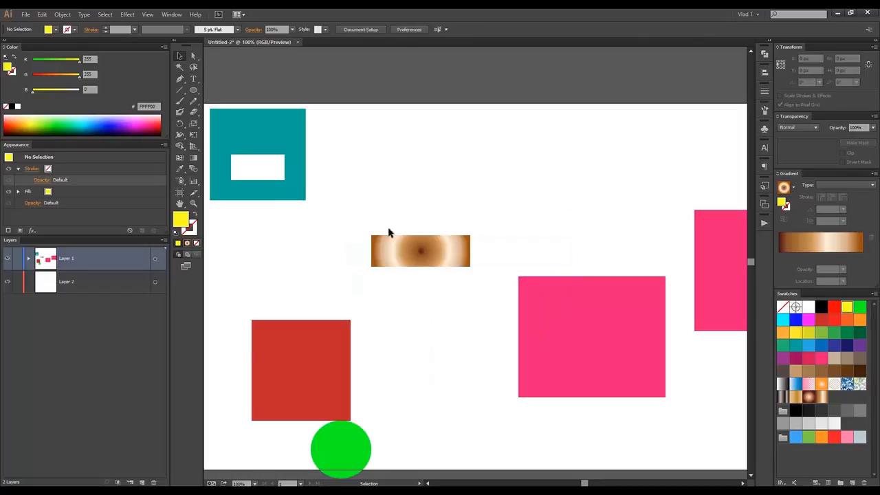
pyautogui.click(472, 251)
pyautogui.hotkey('ctrl', 'z')
pyautogui.hotkey('ctrl', 'shift', 'z')
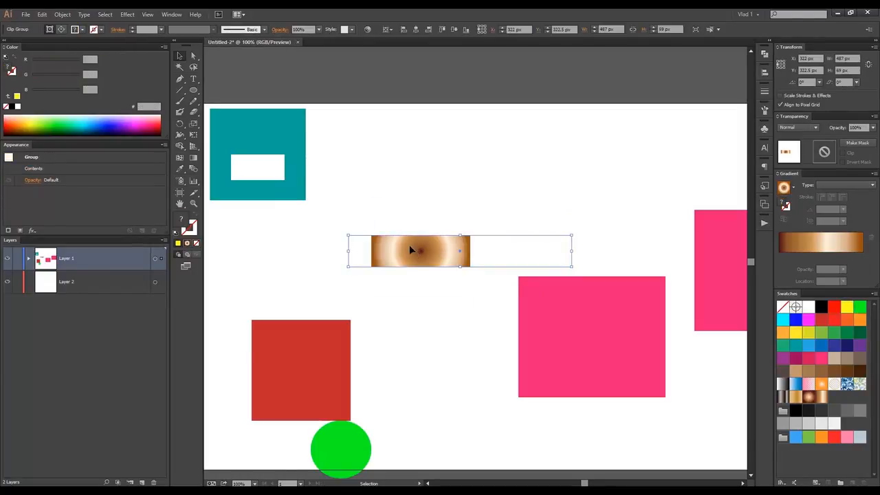
pyautogui.rightClick(393, 245)
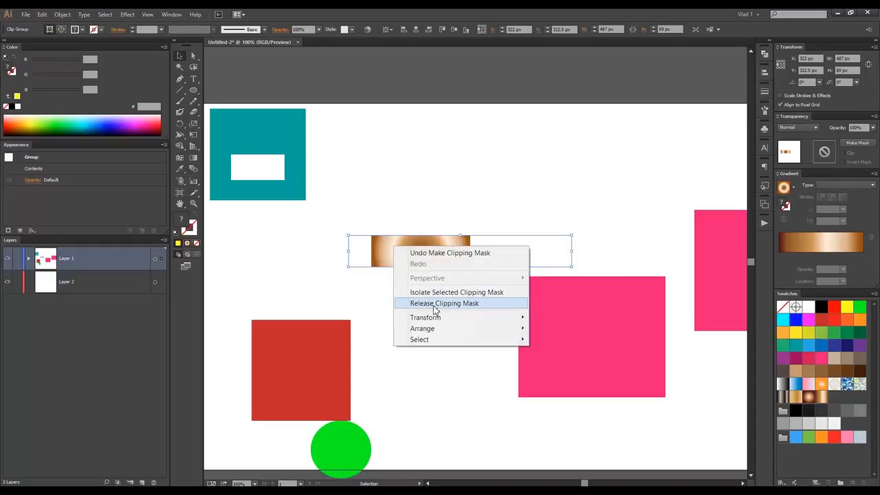
pyautogui.click(272, 17)
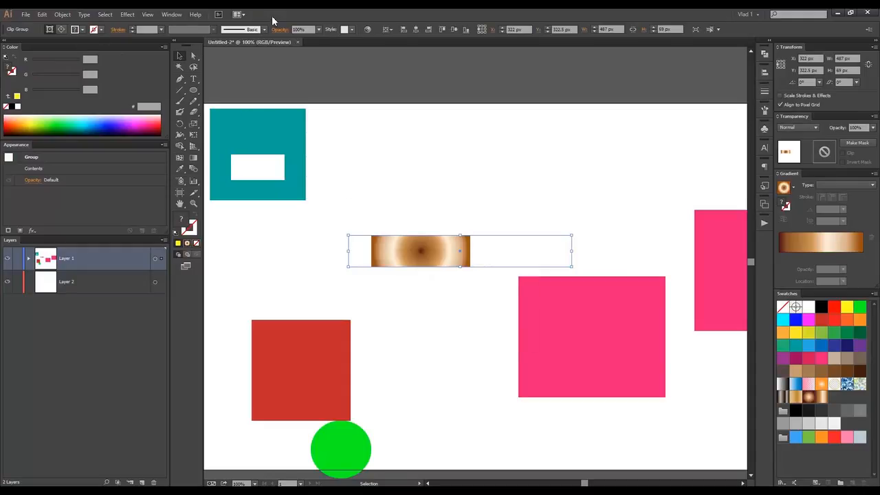
# Move the whole clipped gradient group slightly up and to the right on the artboard.
pyautogui.click(62, 29)
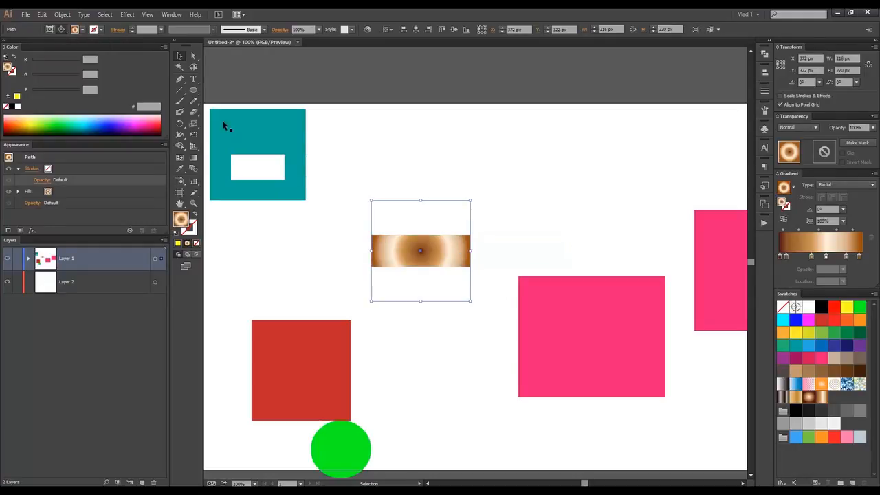
pyautogui.click(379, 171)
pyautogui.moveTo(411, 246); pyautogui.dragTo(431, 246)
# Shift the gradient square inside the clipping mask down and left so the gradient's centre sits at the mask's lower edge.
pyautogui.click(62, 29)
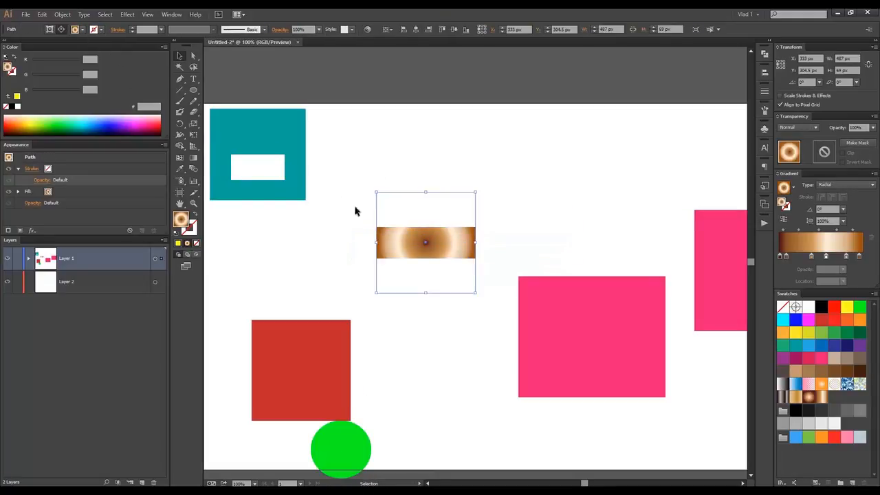
pyautogui.moveTo(405, 197); pyautogui.dragTo(391, 210)
pyautogui.click(393, 212)
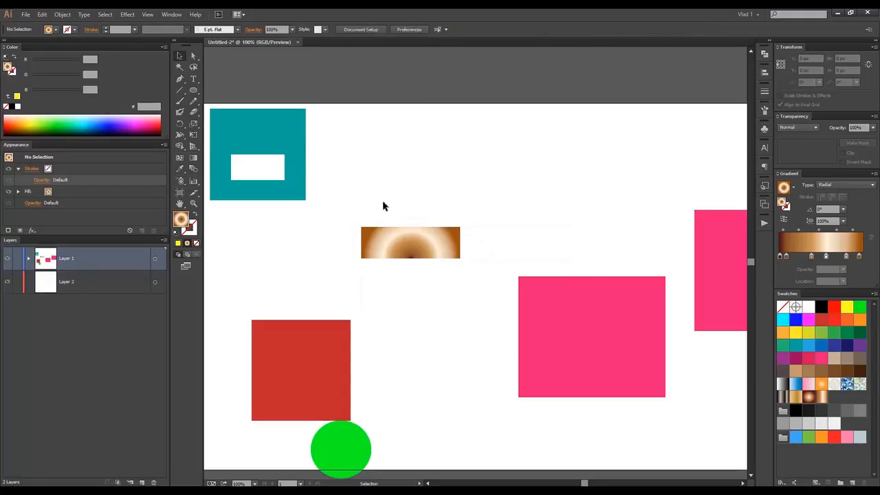
# Move the clipped gradient strip up beside the teal square, and bring the dark red square to the middle of the artboard.
pyautogui.moveTo(440, 232); pyautogui.dragTo(419, 125)
pyautogui.click(433, 204)
pyautogui.moveTo(323, 361); pyautogui.dragTo(482, 278)
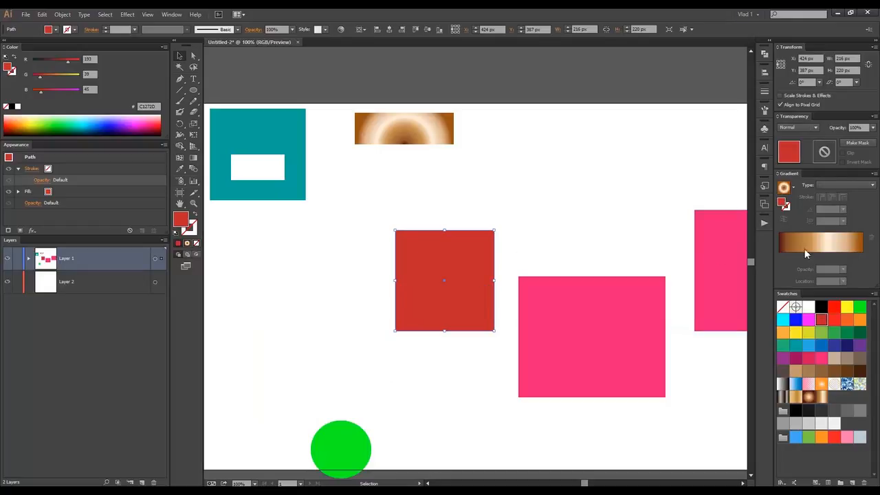
# Fill the dark red square with the linear white-to-black gradient.
pyautogui.click(792, 191)
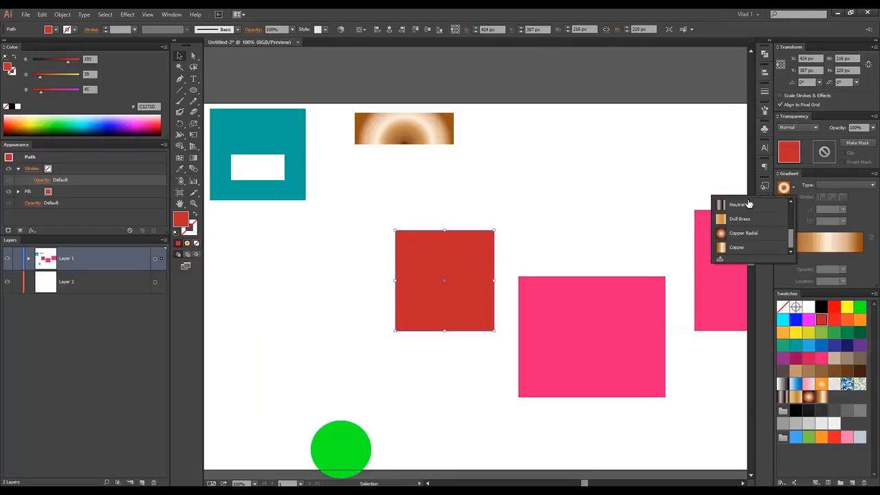
pyautogui.click(727, 205)
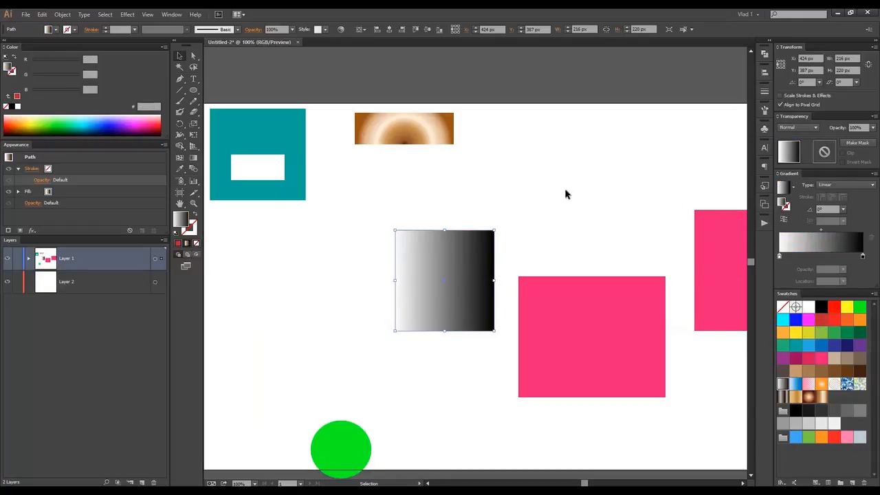
pyautogui.click(559, 191)
pyautogui.scroll(-2, 558, 190)
pyautogui.scroll(2, 558, 190)
pyautogui.moveTo(552, 195); pyautogui.dragTo(495, 204)
# Fill the white-to-black gradient square with solid bright red.
pyautogui.click(414, 267)
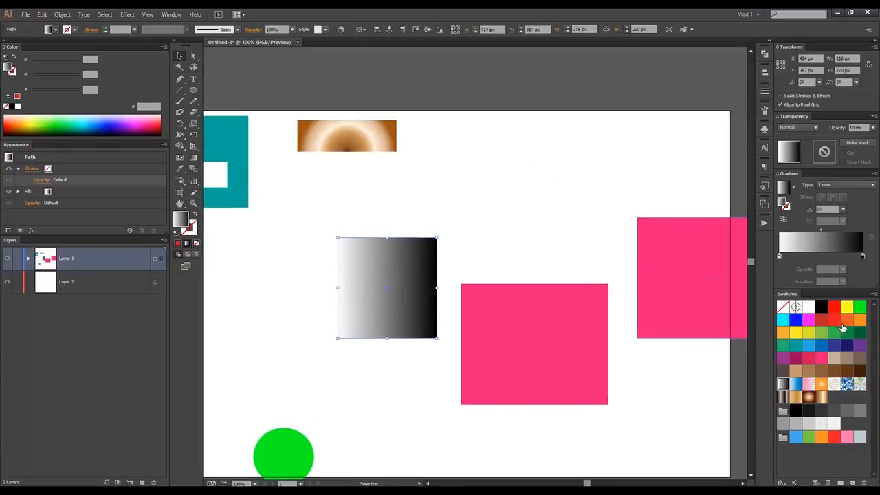
pyautogui.click(835, 321)
pyautogui.click(458, 207)
# Move the central pink rectangle close to the red square, and refill the red square with the linear white-to-black gradient.
pyautogui.moveTo(528, 305); pyautogui.dragTo(509, 279)
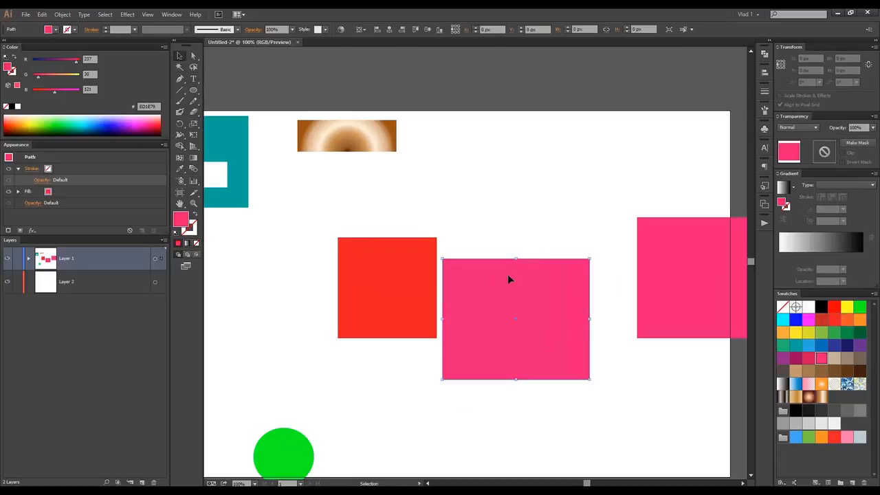
pyautogui.click(387, 288)
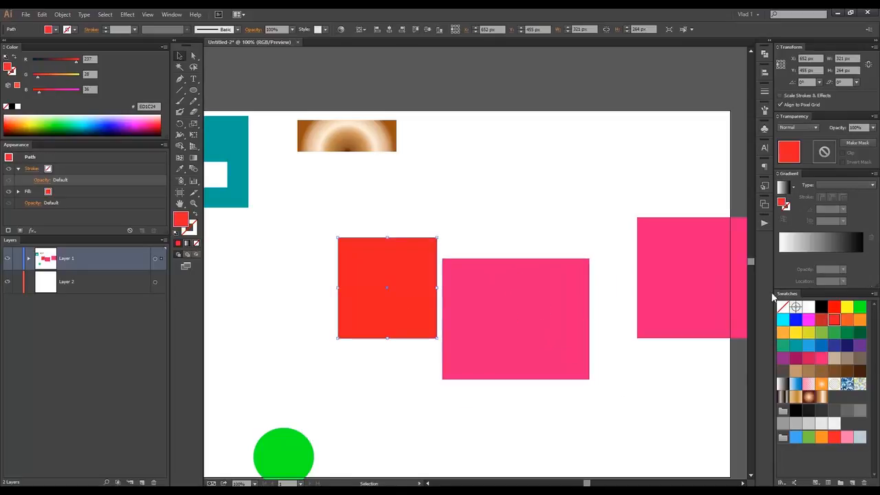
pyautogui.press('.')
# Shrink the central pink rectangle to about 176 × 145 px and place it just above and right of the gradient square.
pyautogui.click(537, 291)
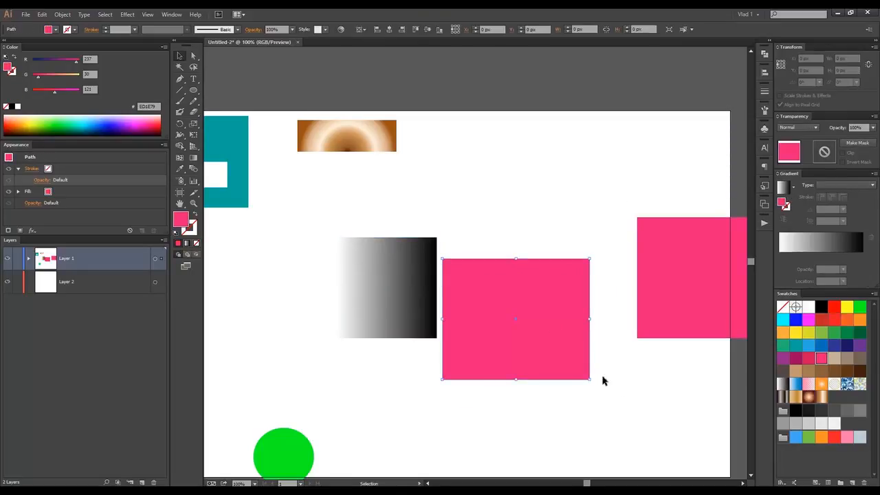
pyautogui.moveTo(589, 380); pyautogui.dragTo(522, 325)
pyautogui.moveTo(484, 285); pyautogui.dragTo(504, 244)
# Make an opacity mask for the white-to-black gradient square and turn off its Clip option.
pyautogui.click(406, 291)
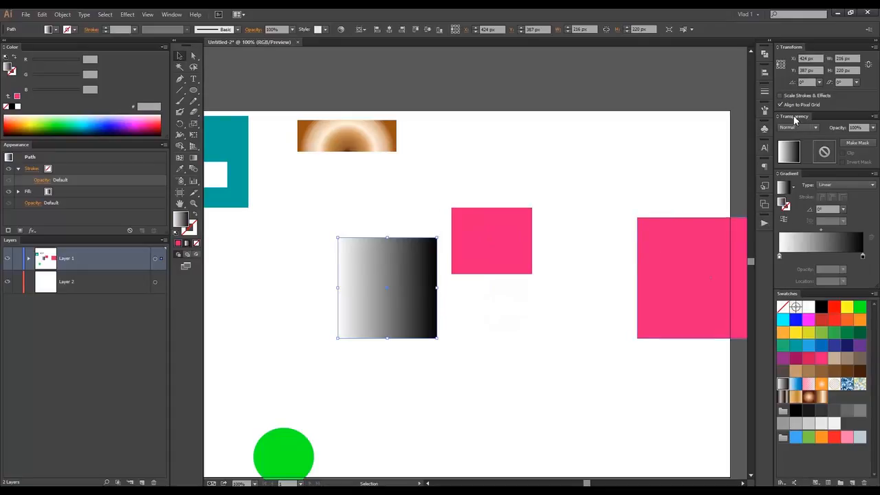
pyautogui.click(167, 16)
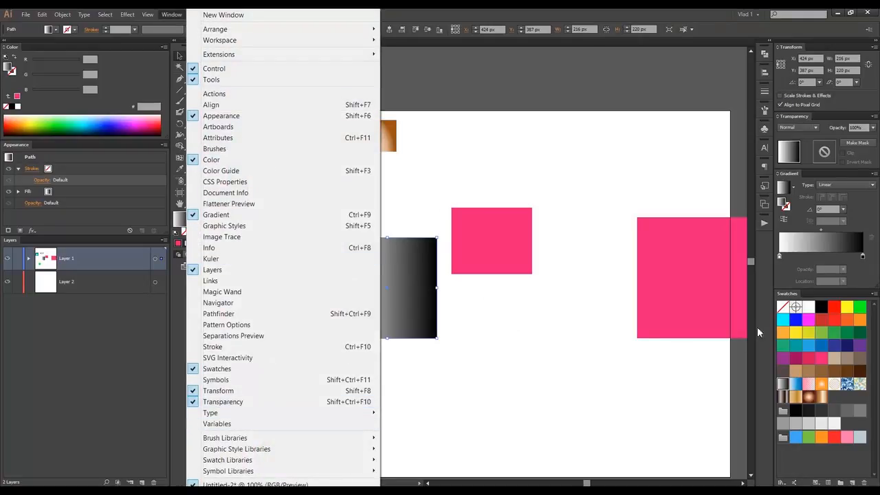
pyautogui.click(877, 220)
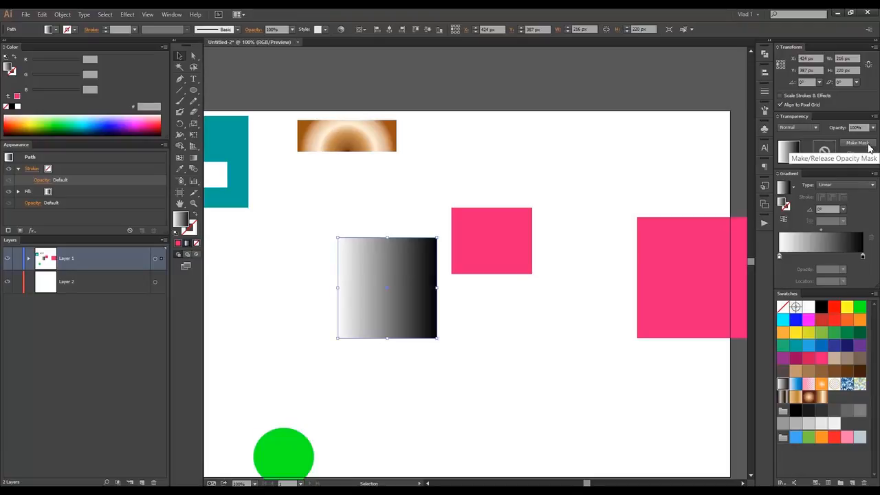
pyautogui.click(857, 142)
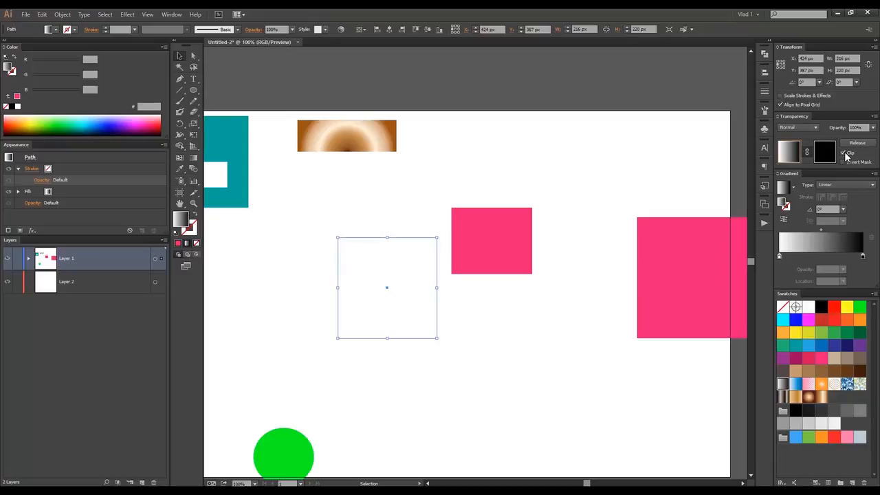
pyautogui.click(844, 153)
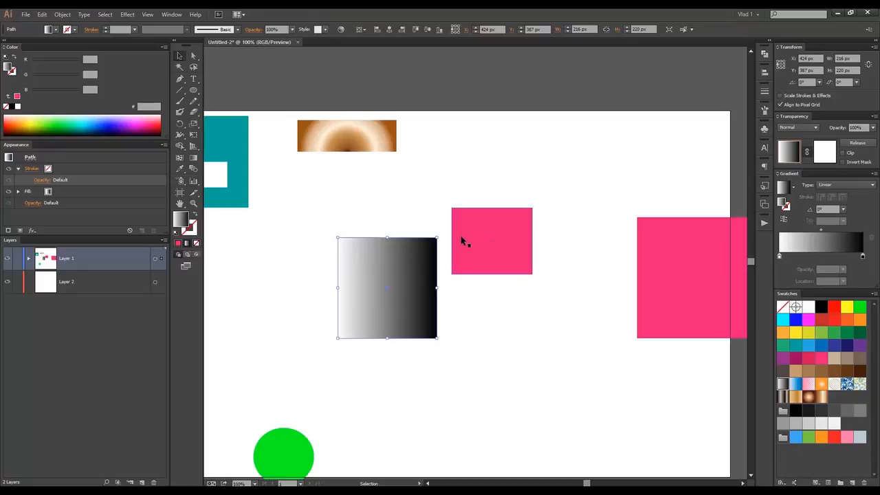
# Paste a copy of the small pink rectangle into the gradient square's opacity mask and place it over the square.
pyautogui.click(402, 196)
pyautogui.click(490, 232)
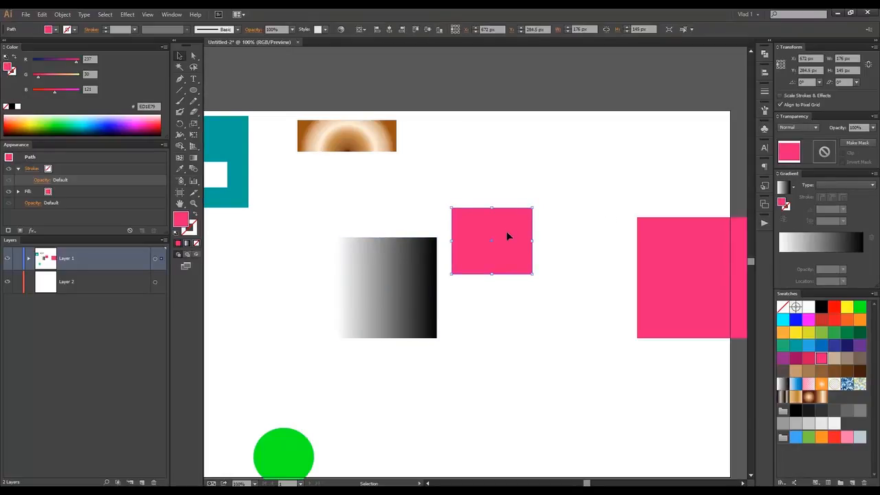
pyautogui.click(406, 259)
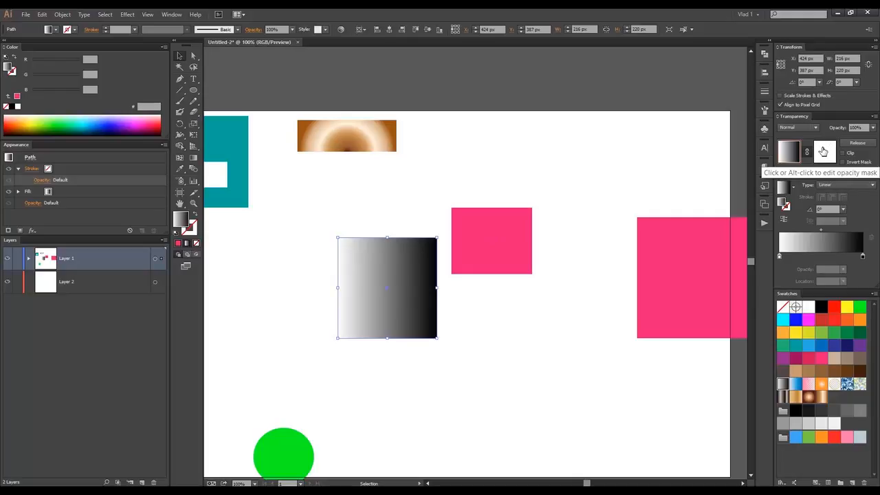
pyautogui.click(823, 152)
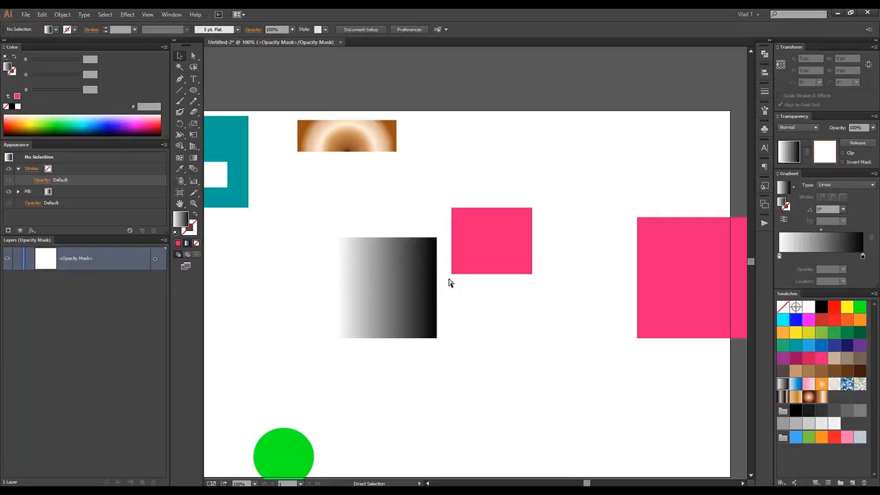
pyautogui.hotkey('ctrl', 'v')
pyautogui.moveTo(473, 296); pyautogui.dragTo(382, 314)
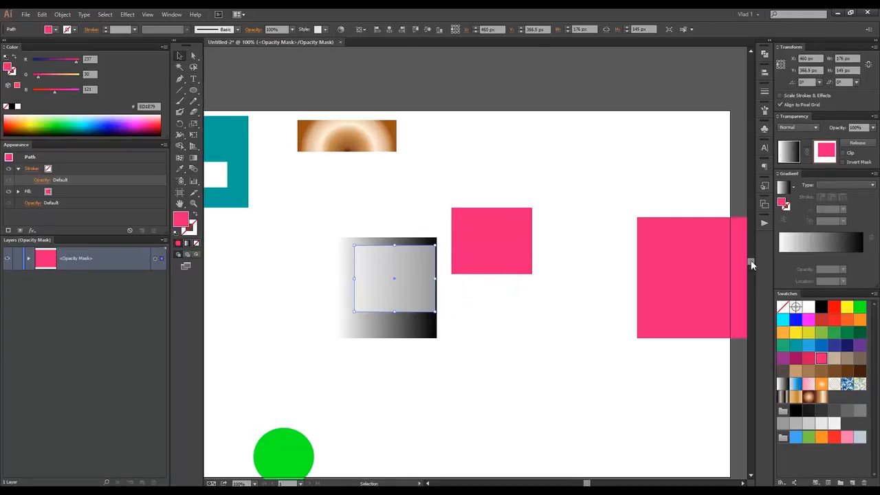
# Try a white fill on the rectangle inside the opacity mask, and fill it with black instead.
pyautogui.click(809, 307)
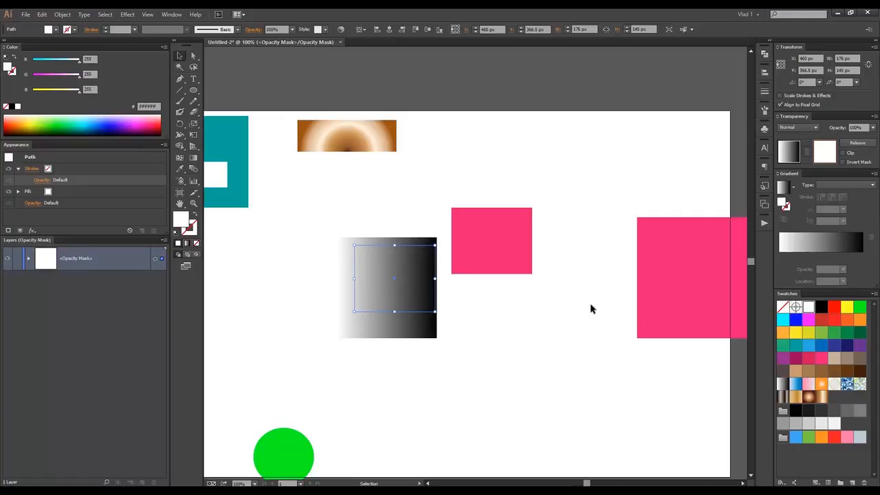
pyautogui.click(820, 308)
pyautogui.click(385, 237)
# Resize the black mask rectangle to about 90 × 97 px and position it in the middle of the gradient square.
pyautogui.moveTo(379, 270); pyautogui.dragTo(358, 251)
pyautogui.moveTo(414, 259); pyautogui.dragTo(414, 298)
pyautogui.moveTo(447, 327); pyautogui.dragTo(393, 287)
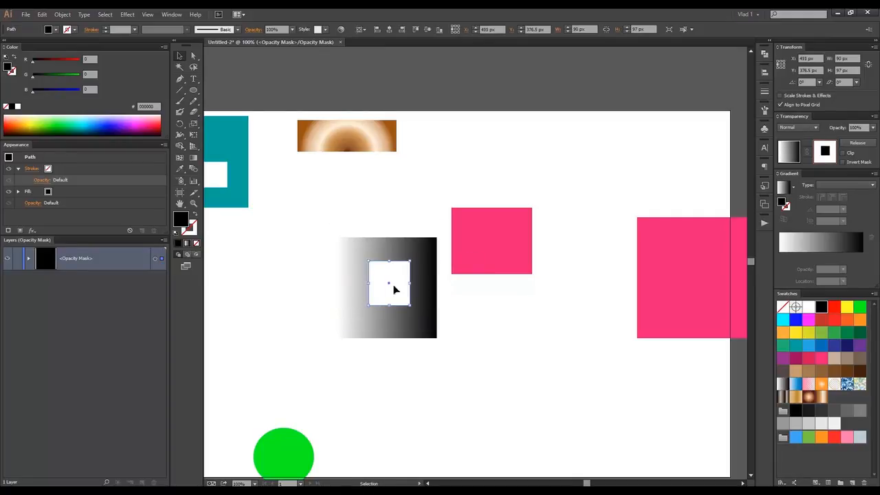
pyautogui.click(409, 213)
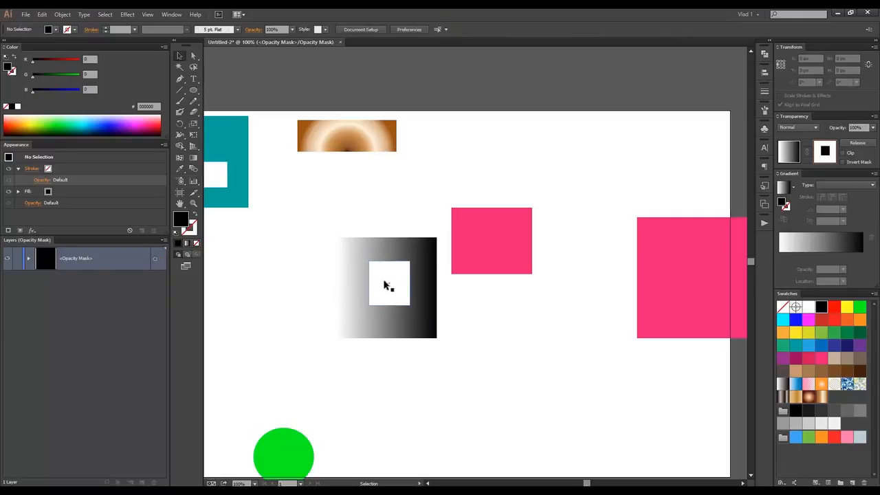
pyautogui.moveTo(384, 285); pyautogui.dragTo(393, 285)
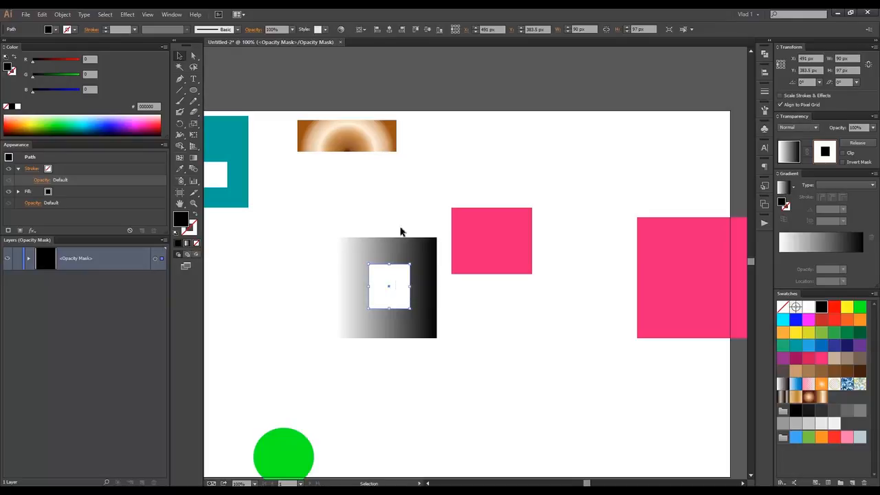
pyautogui.click(401, 210)
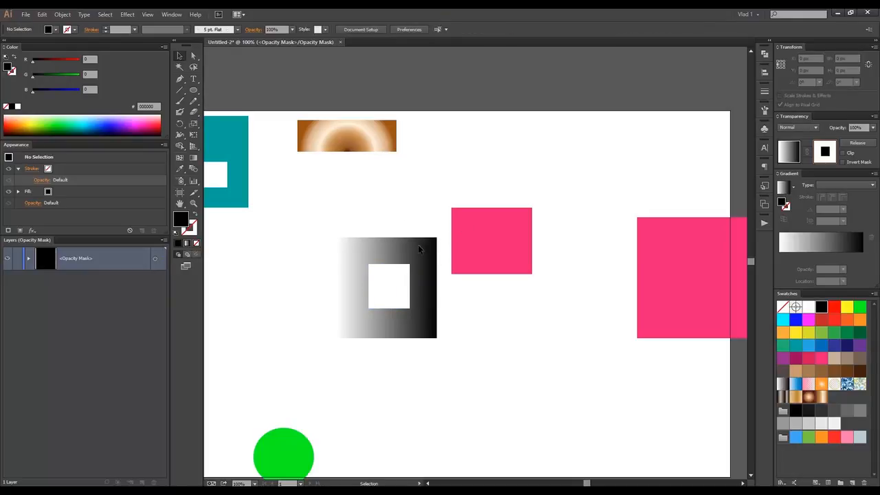
# Fill the black mask rectangle with the linear white-to-black gradient.
pyautogui.click(387, 277)
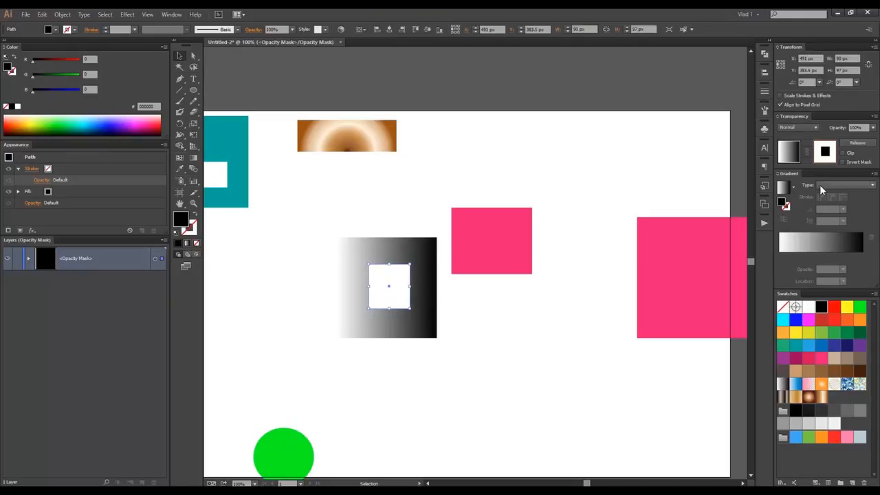
pyautogui.click(783, 189)
pyautogui.click(458, 179)
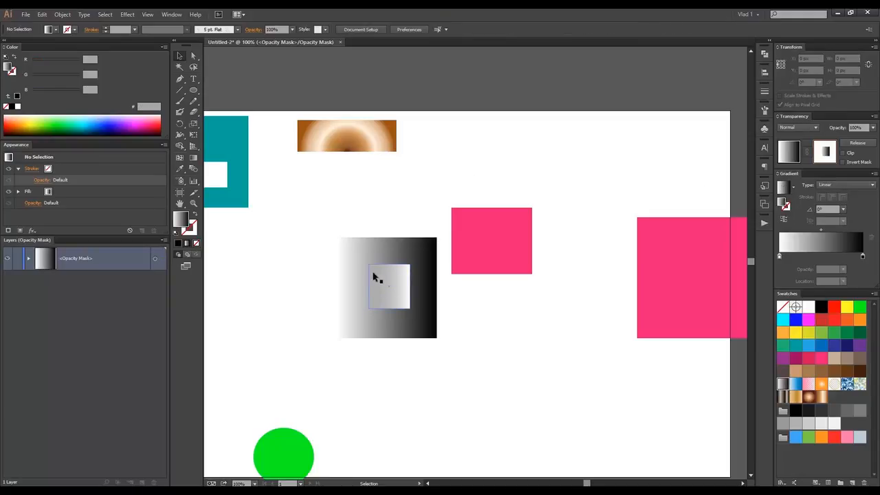
pyautogui.click(862, 258)
pyautogui.click(779, 256)
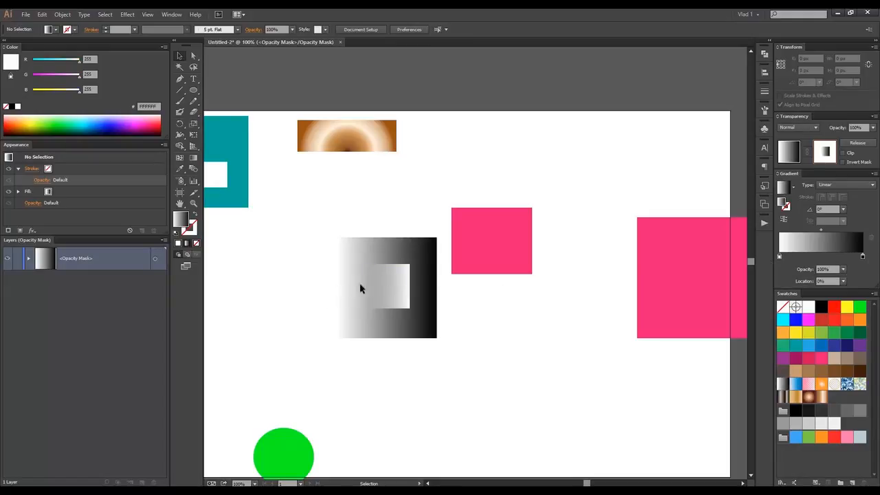
# Set the mask rectangle's gradient type to Radial and place the rectangle against the lower part of the gradient square's right edge.
pyautogui.moveTo(393, 295); pyautogui.dragTo(437, 277)
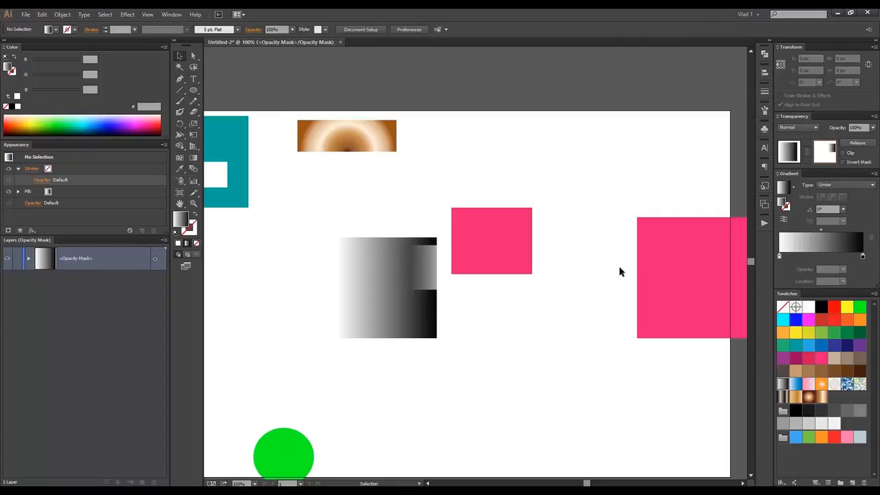
pyautogui.click(440, 275)
pyautogui.click(837, 185)
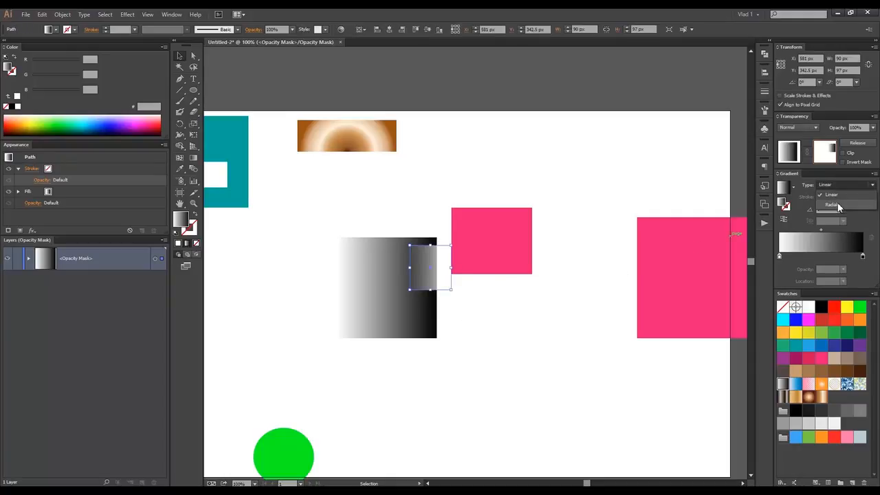
pyautogui.click(833, 202)
pyautogui.moveTo(442, 263); pyautogui.dragTo(422, 285)
pyautogui.click(430, 206)
pyautogui.click(473, 176)
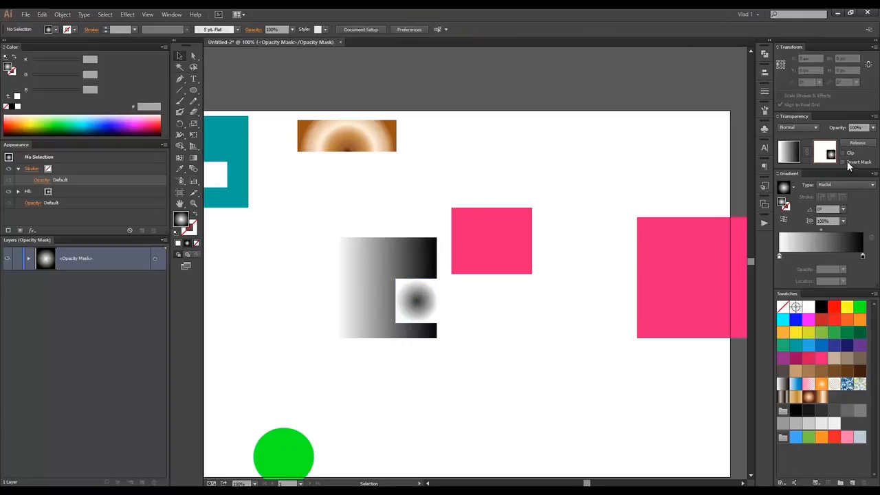
# Invert the gradient square's opacity mask.
pyautogui.click(430, 292)
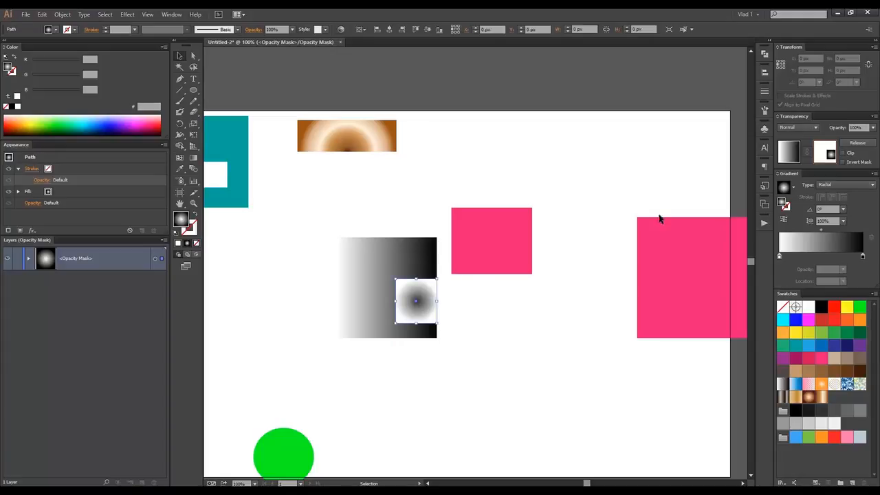
pyautogui.click(842, 162)
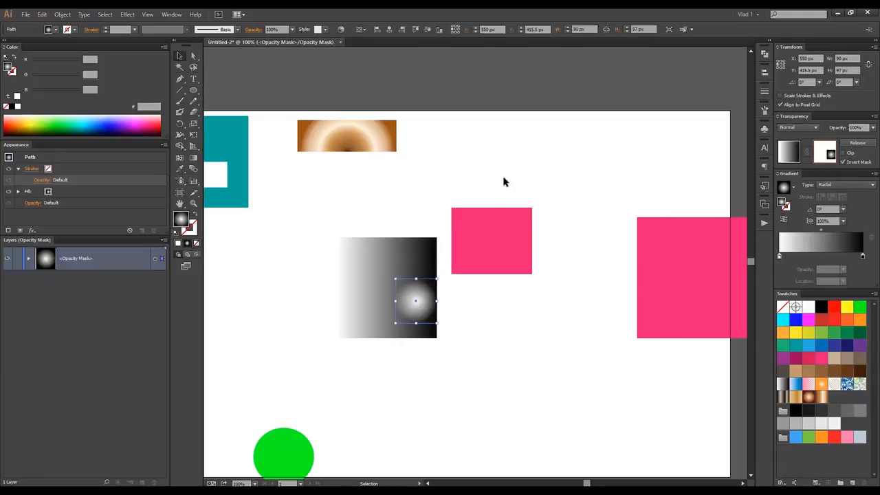
# Move the radial mask rectangle to about X 515, Y 366.5 px inside the gradient square.
pyautogui.moveTo(413, 306); pyautogui.dragTo(397, 284)
pyautogui.click(472, 330)
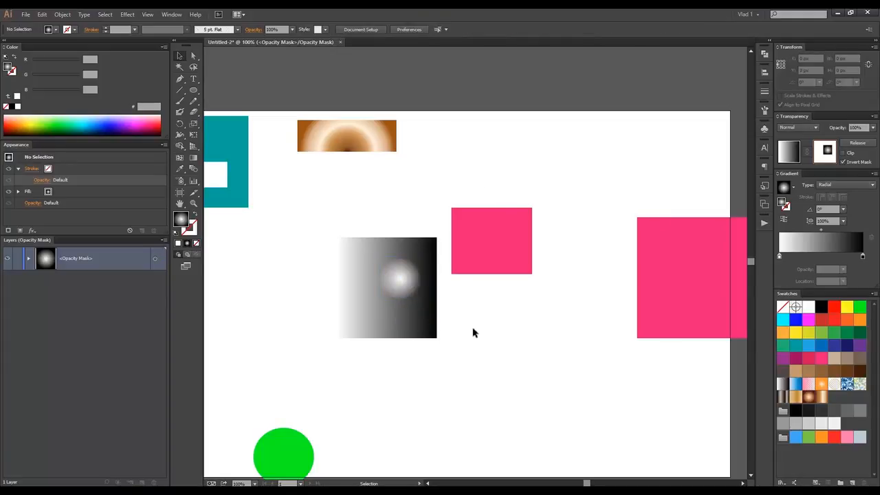
pyautogui.click(397, 278)
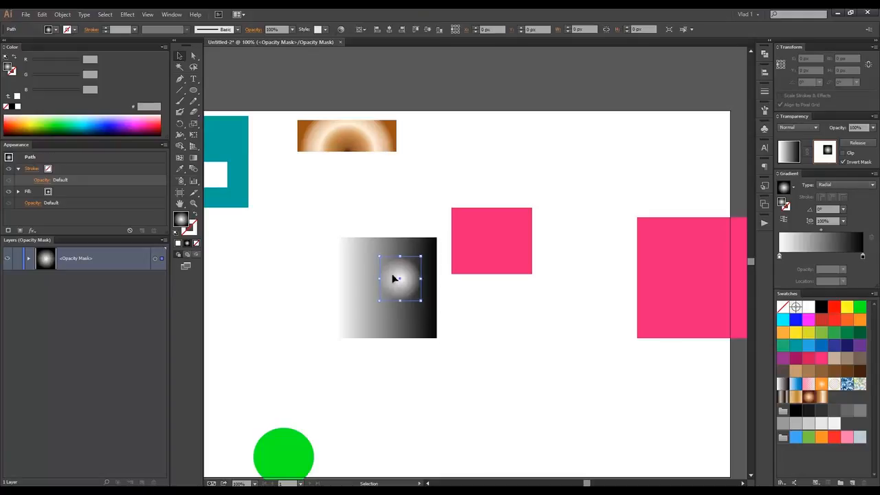
# Show the additional transparency options and look at the Knockout Group setting and the available blending modes.
pyautogui.click(777, 116)
pyautogui.click(777, 117)
pyautogui.click(777, 116)
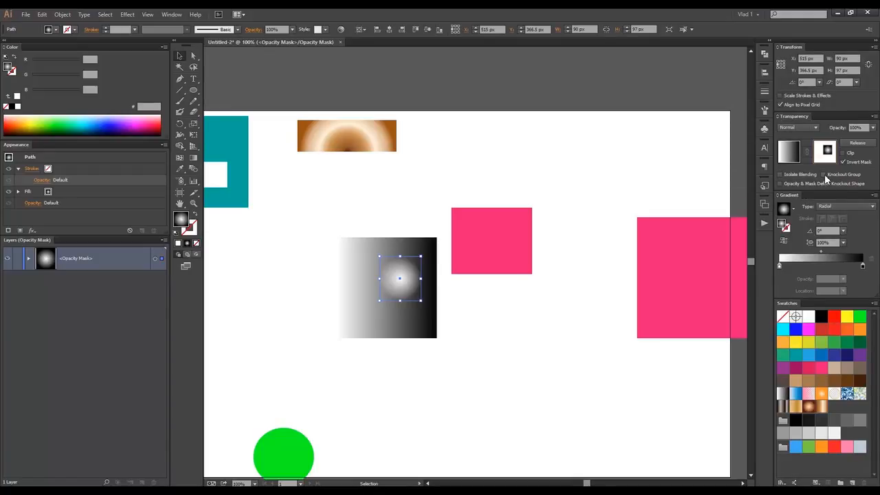
pyautogui.click(824, 174)
pyautogui.click(824, 176)
pyautogui.click(801, 127)
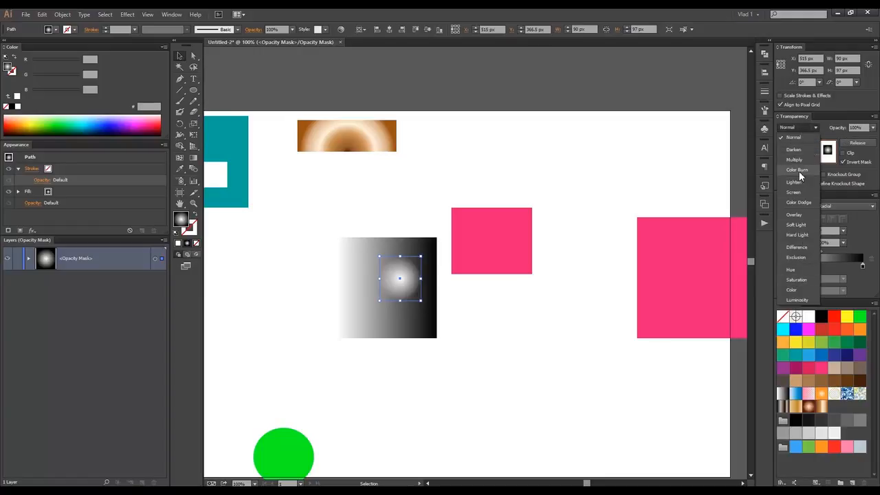
pyautogui.click(825, 128)
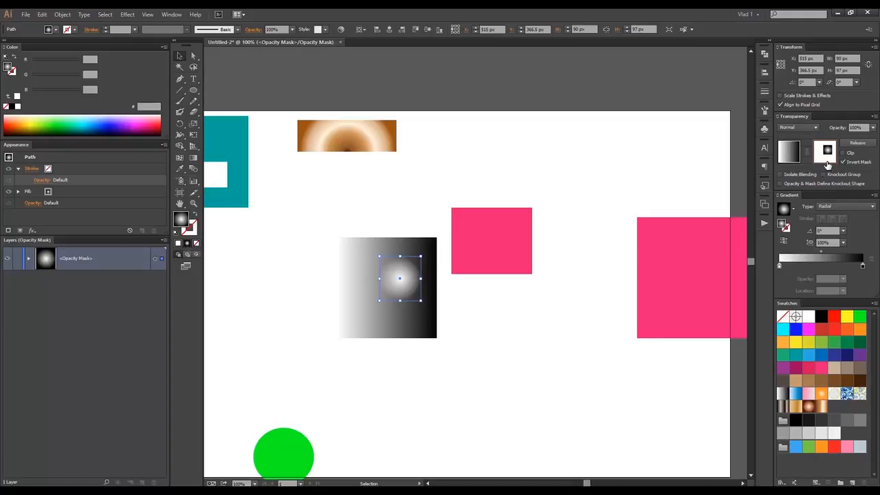
# Release the gradient square's opacity mask and move the radial rectangle slightly closer to the square's right edge.
pyautogui.click(857, 143)
pyautogui.click(400, 278)
pyautogui.moveTo(400, 278)
pyautogui.mouseDown()
pyautogui.moveTo(477, 315)
pyautogui.moveTo(412, 283)
pyautogui.mouseUp()
# Make an opacity mask from the gradient square and the radial rectangle on top of it.
pyautogui.moveTo(368, 216); pyautogui.dragTo(447, 358)
pyautogui.rightClick(416, 281)
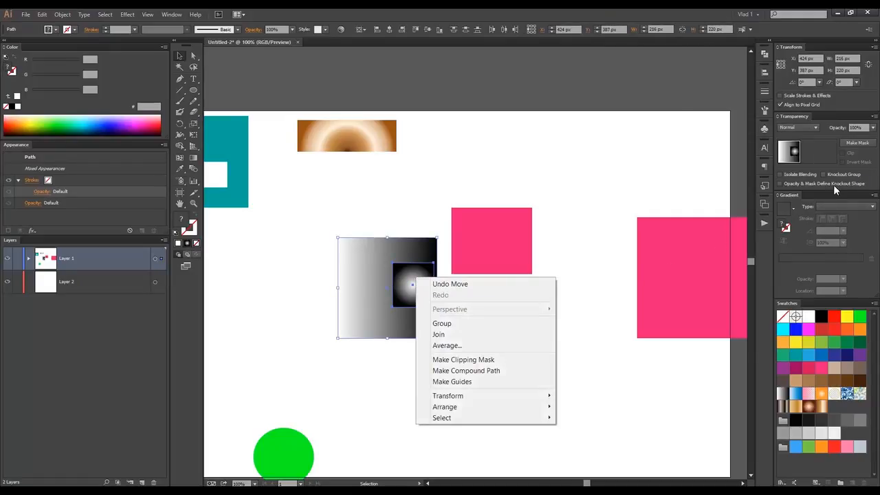
pyautogui.click(866, 178)
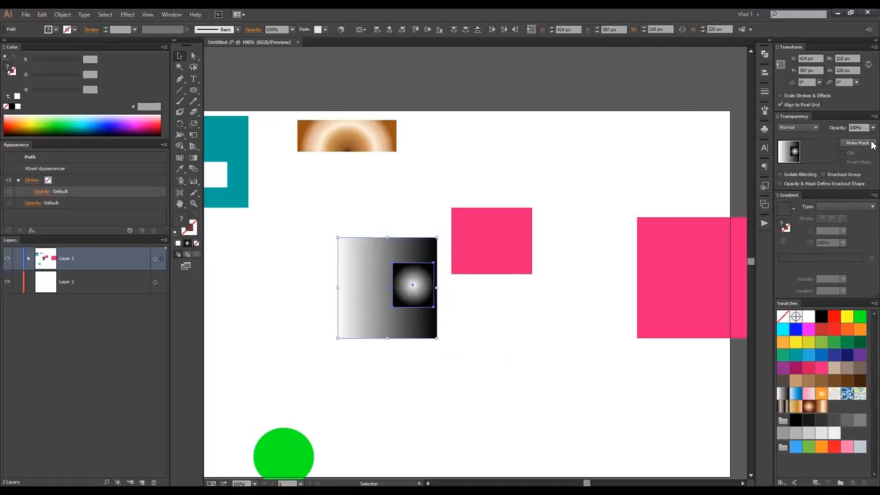
pyautogui.click(869, 144)
pyautogui.click(568, 145)
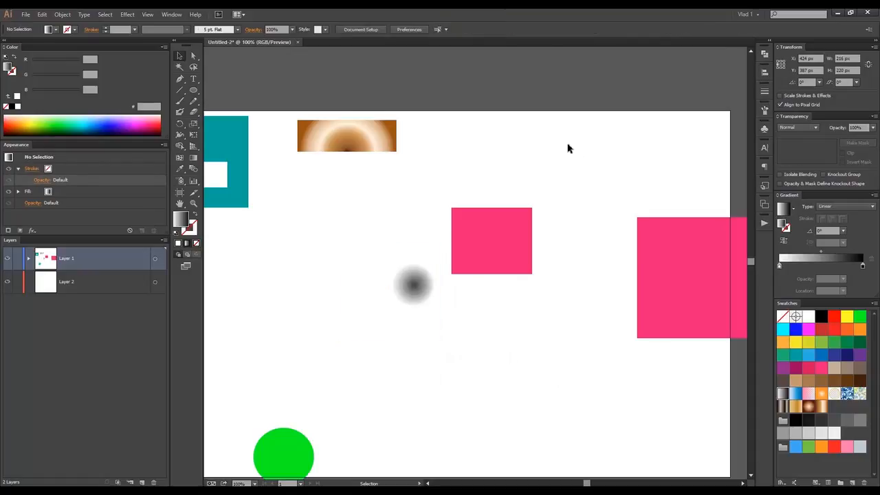
# Turn off Clip for the gradient square's new opacity mask and reselect the square.
pyautogui.click(424, 290)
pyautogui.click(844, 153)
pyautogui.click(503, 127)
pyautogui.click(375, 287)
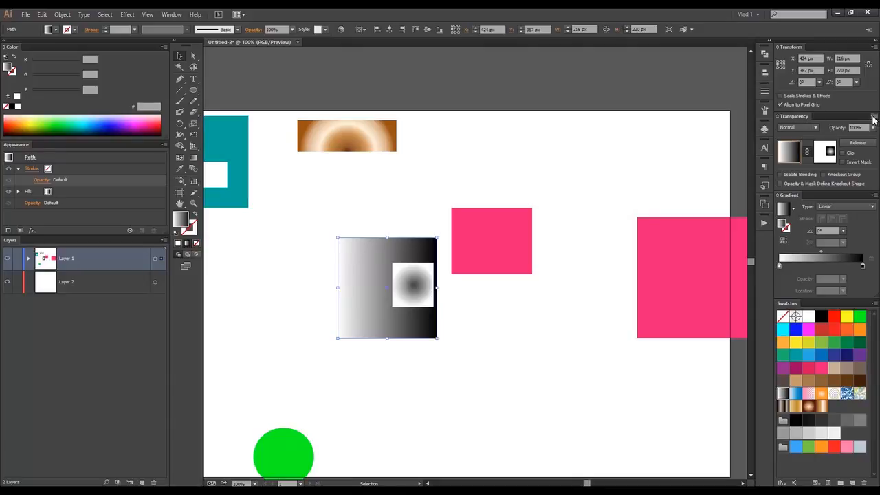
# Look through the additional opacity mask commands, such as Disable, Unlink and New Opacity Masks Are Clipping.
pyautogui.click(874, 117)
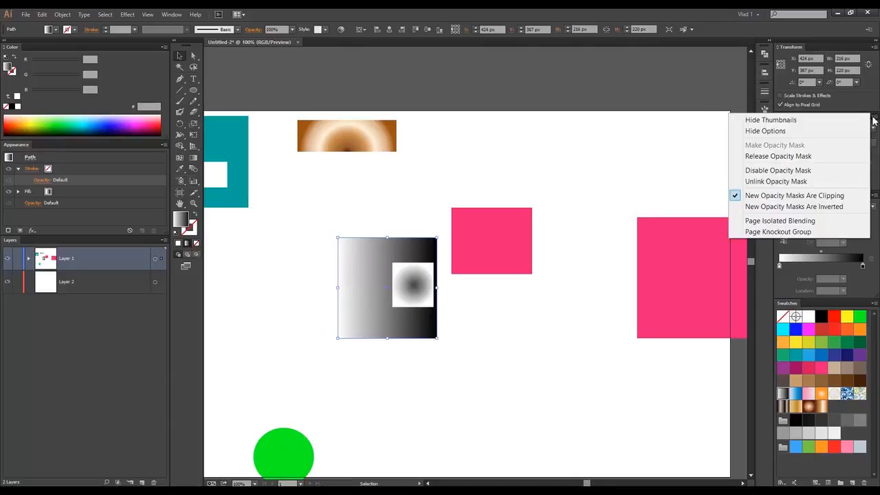
pyautogui.click(871, 115)
pyautogui.click(873, 118)
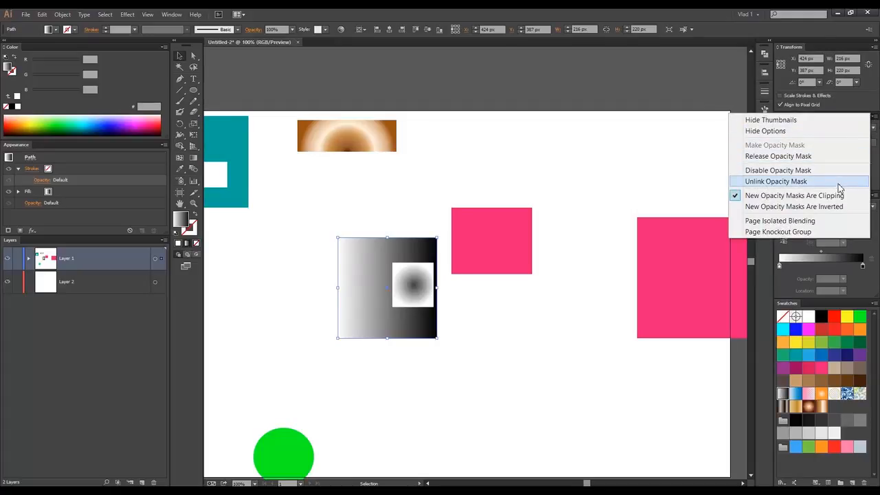
pyautogui.click(875, 156)
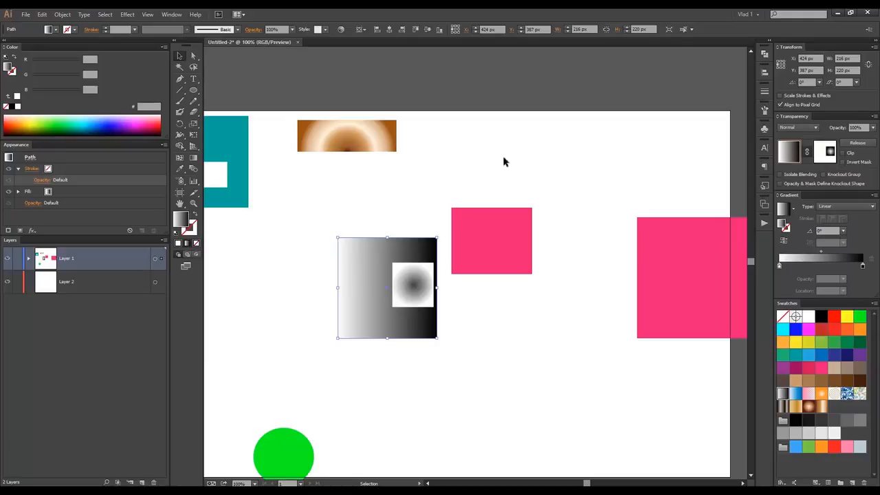
# Move the brown gradient rectangle below the teal shape and the linked masked gradient square to about X 463, Y 492 px.
pyautogui.click(489, 170)
pyautogui.moveTo(361, 277)
pyautogui.mouseDown()
pyautogui.moveTo(474, 160)
pyautogui.moveTo(354, 275)
pyautogui.moveTo(367, 268)
pyautogui.mouseUp()
pyautogui.moveTo(507, 163); pyautogui.dragTo(420, 344)
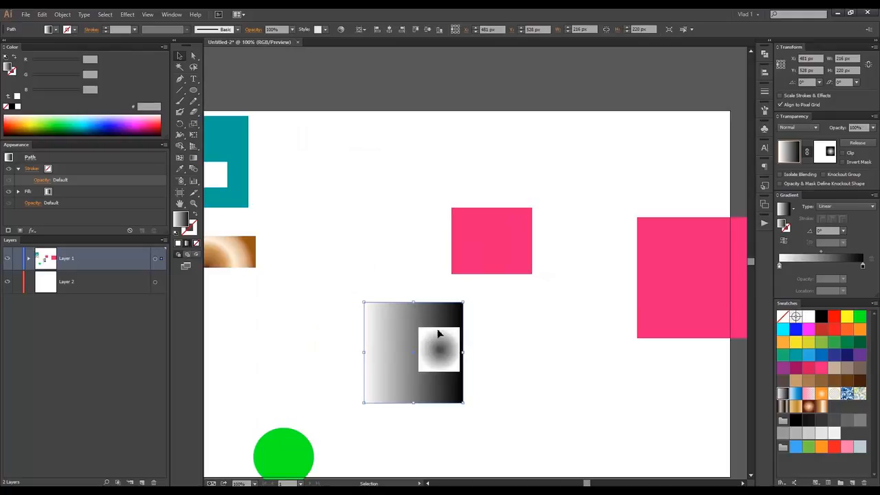
pyautogui.moveTo(440, 333); pyautogui.dragTo(432, 317)
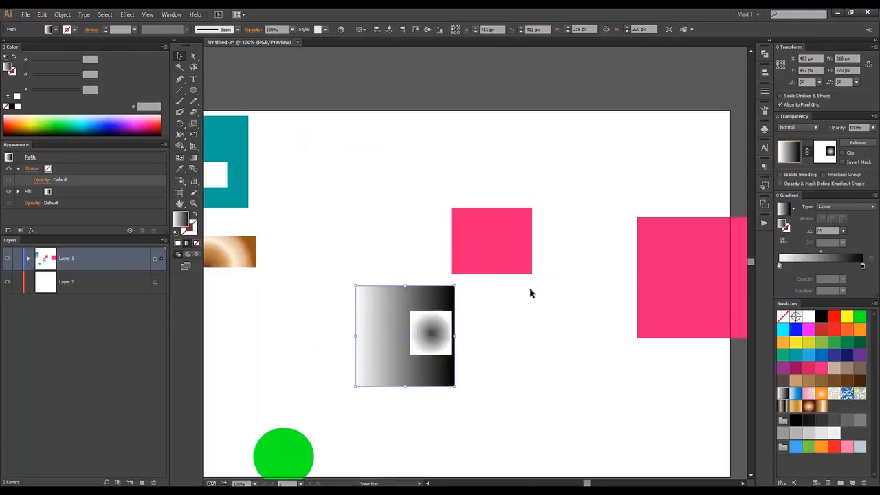
# Unlink the opacity mask and move only the gradient square to about X 441, Y 467 px.
pyautogui.click(808, 152)
pyautogui.moveTo(393, 303)
pyautogui.mouseDown()
pyautogui.moveTo(427, 180)
pyautogui.moveTo(415, 294)
pyautogui.moveTo(446, 296)
pyautogui.moveTo(384, 288)
pyautogui.mouseUp()
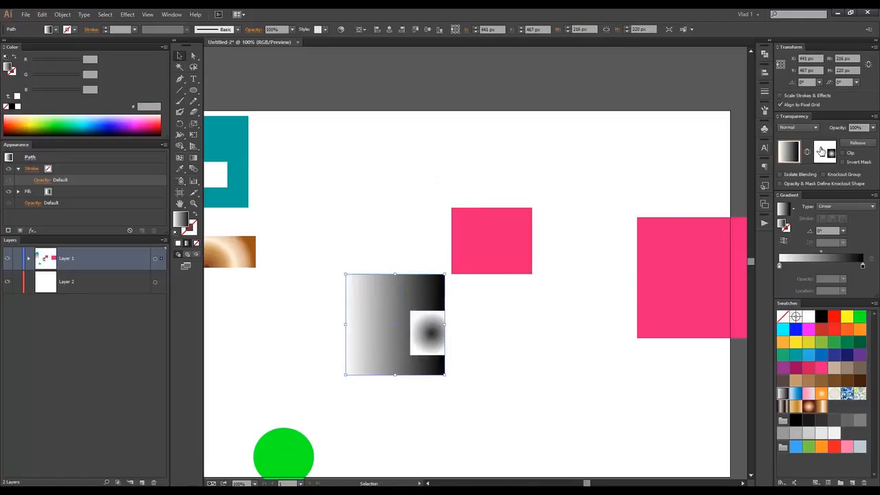
# Release the opacity mask from the gradient square and deselect everything.
pyautogui.click(857, 142)
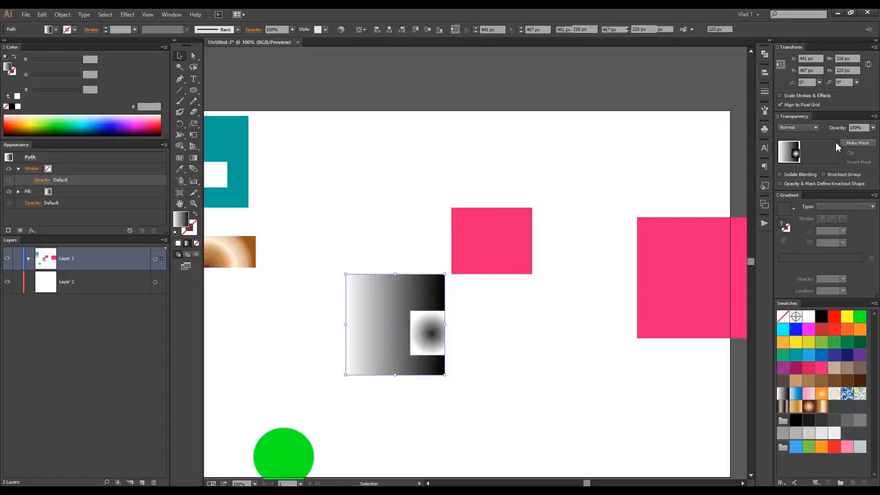
pyautogui.click(561, 175)
pyautogui.scroll(-2, 581, 167)
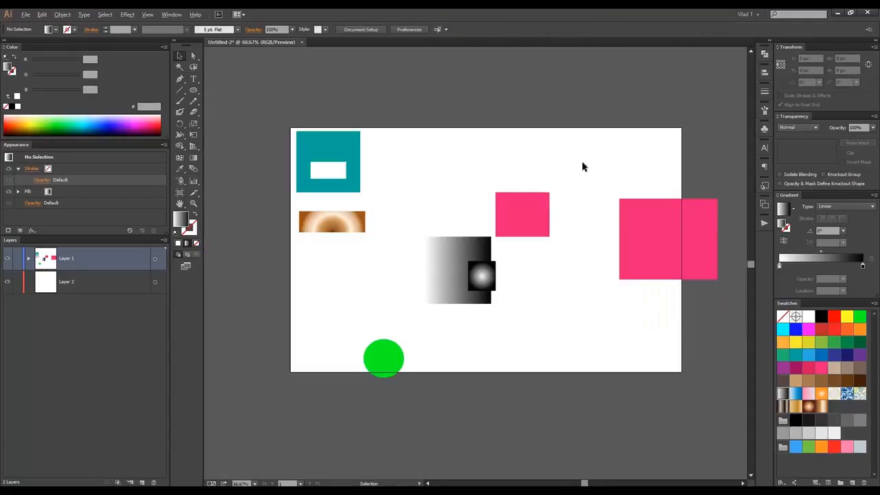
pyautogui.scroll(1, 496, 147)
pyautogui.moveTo(473, 154); pyautogui.dragTo(431, 160)
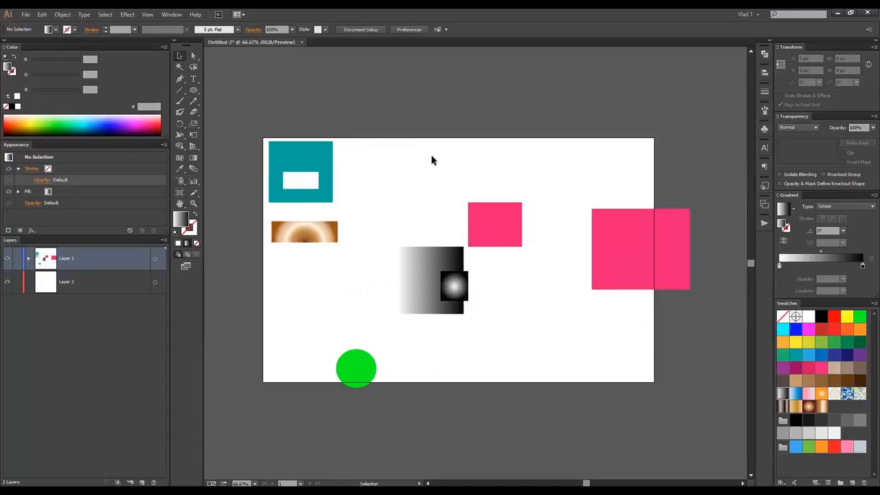